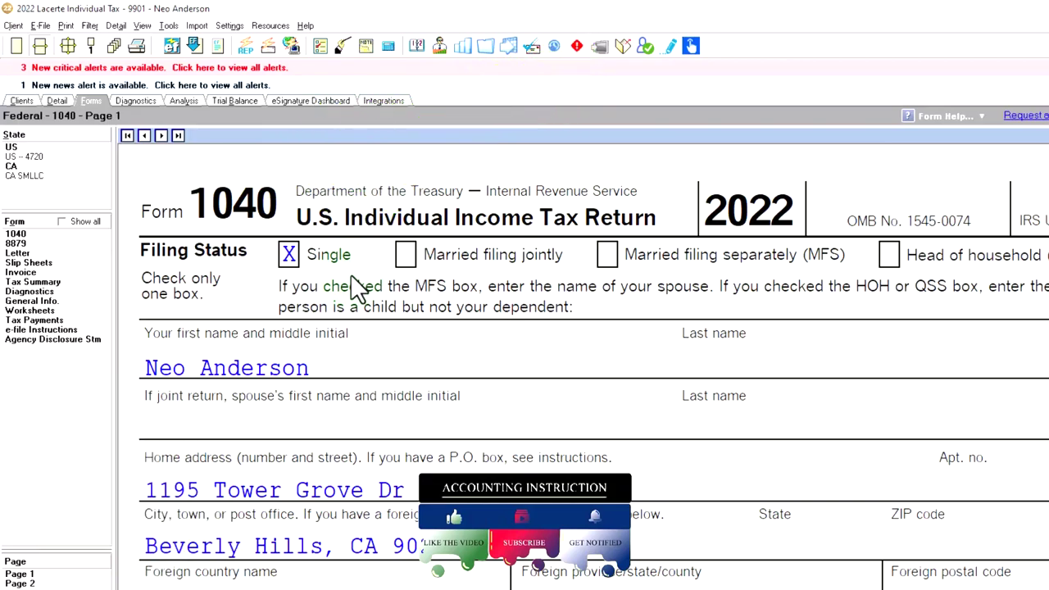
- Compare the return's figures with the tax before credits amount in the Excel tax worksheet
scroll(354, 286, down, 1)
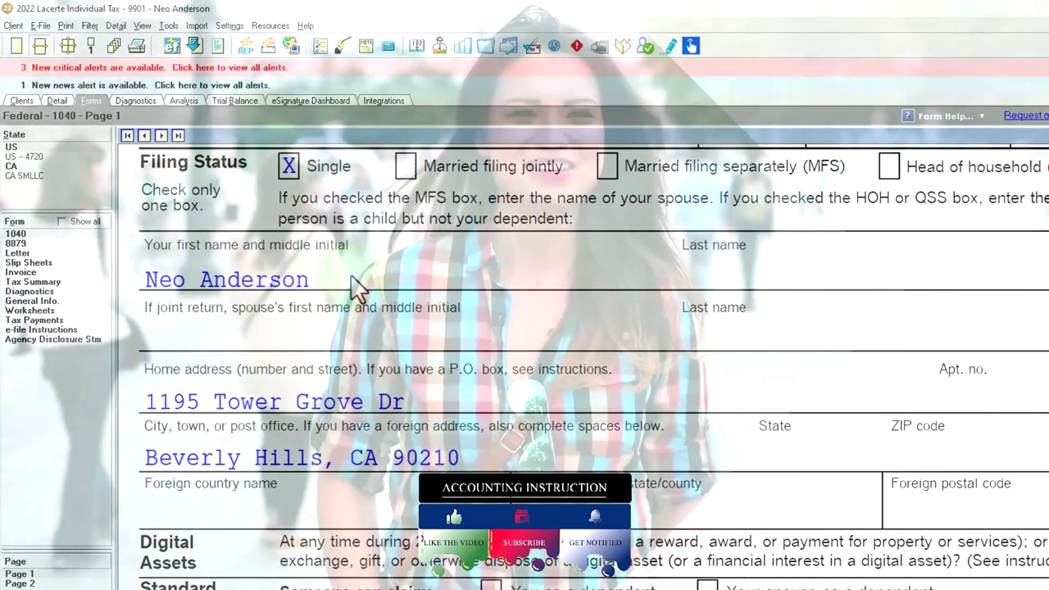
scroll(353, 286, down, 1)
scroll(354, 266, down, 5)
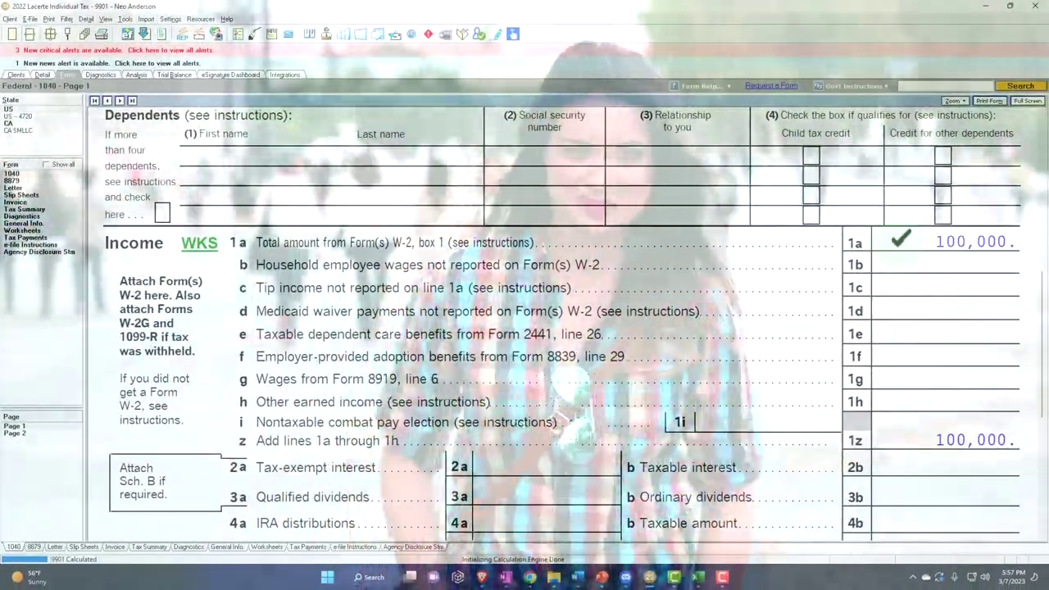
scroll(901, 330, down, 3)
scroll(900, 237, down, 5)
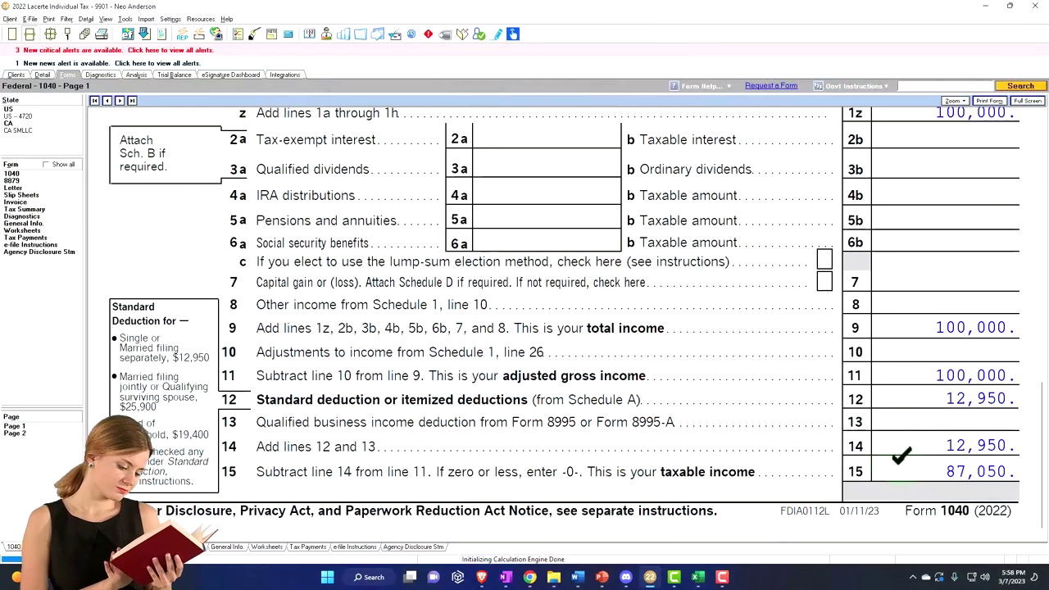
click(697, 578)
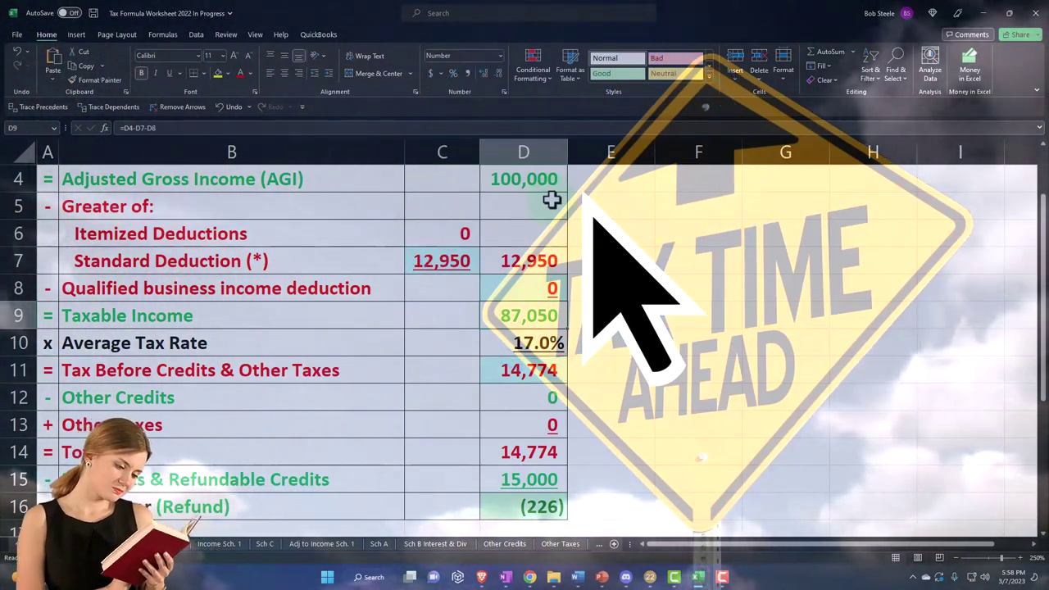
key(Down)
key(Down)
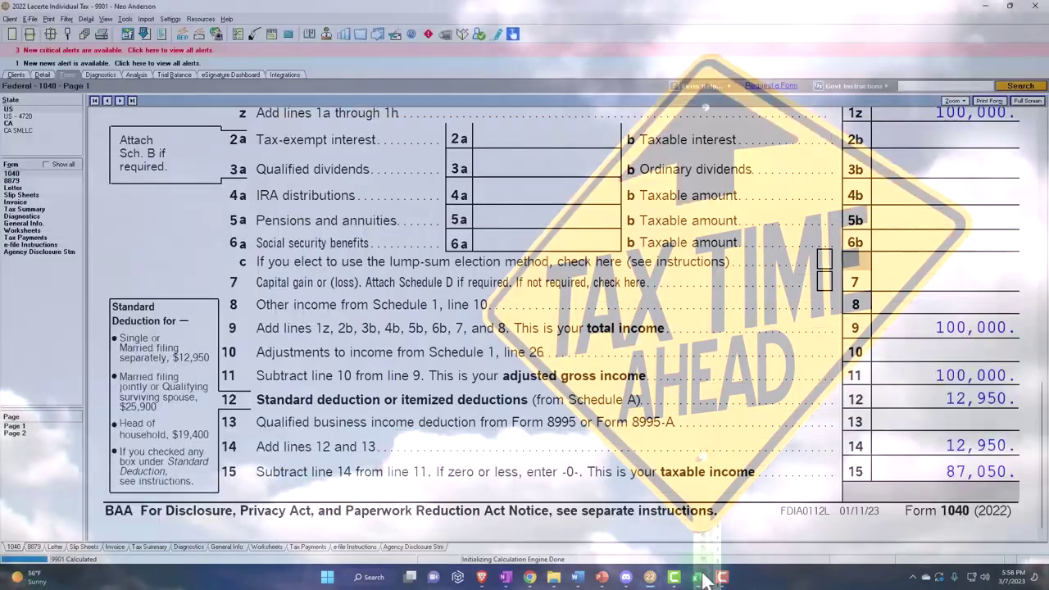
- Show Form 1040 page 2 with total tax 14,774 and payments of 15,000
click(721, 577)
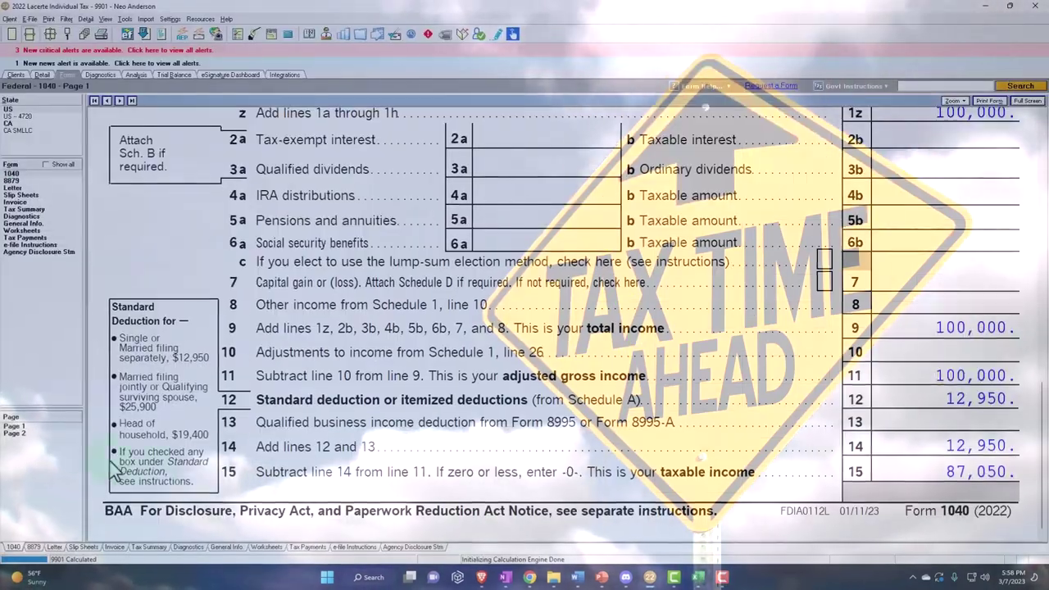
click(24, 441)
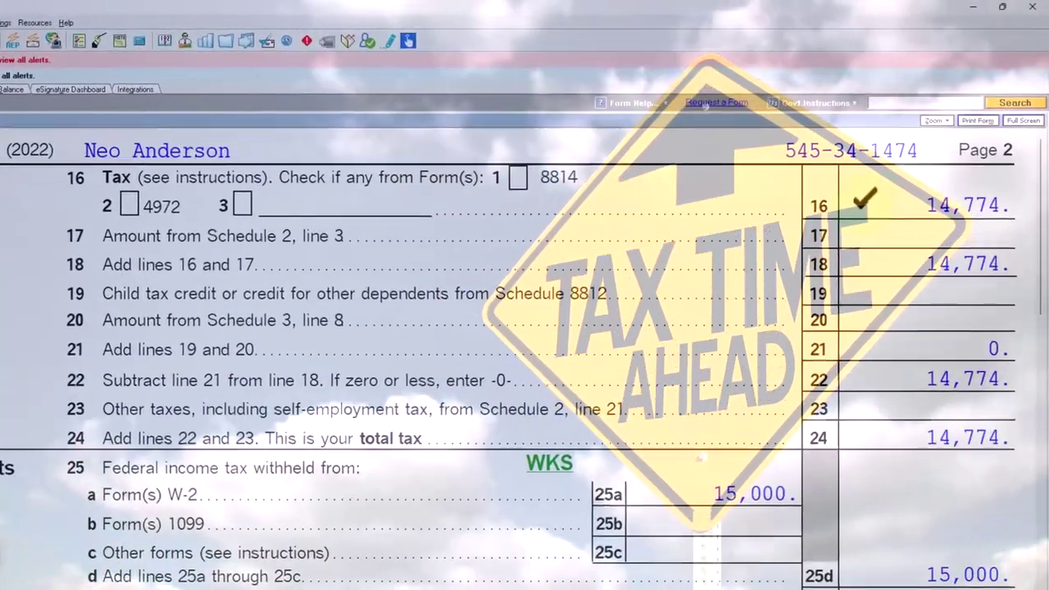
scroll(410, 344, down, 4)
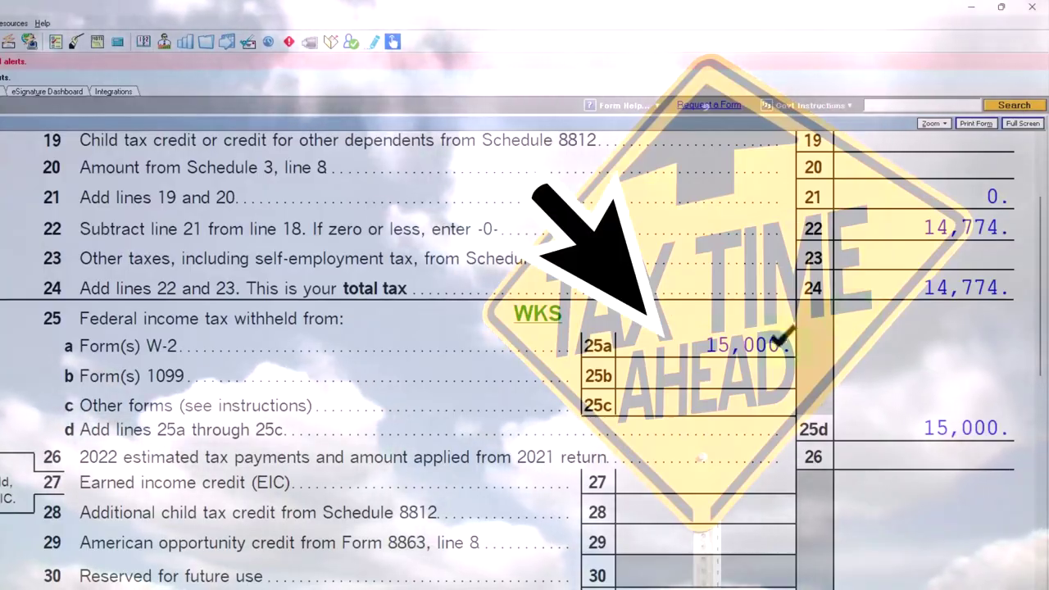
scroll(524, 344, down, 6)
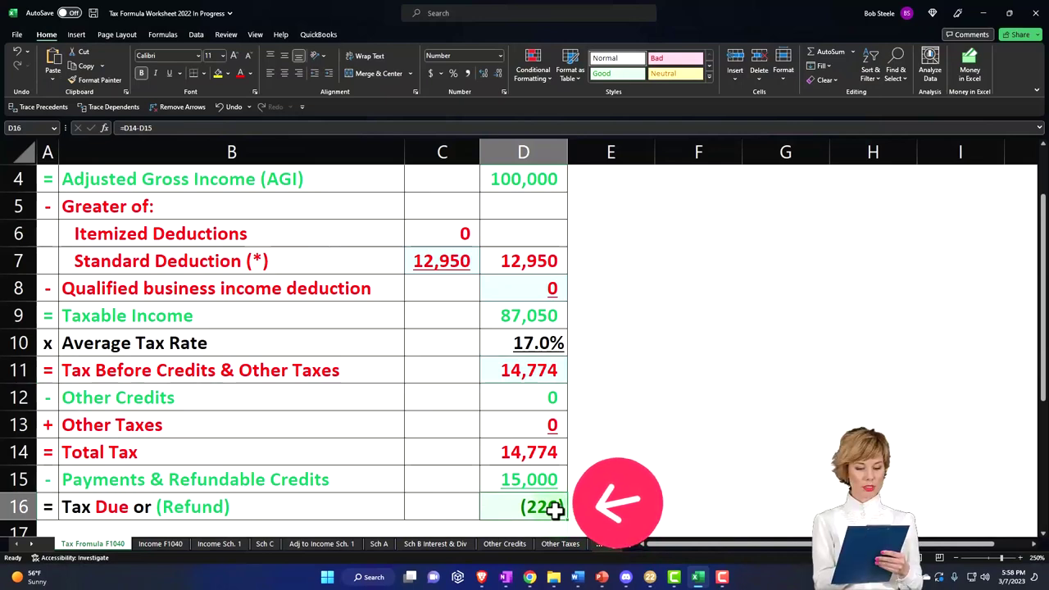
- Check the Tax Formula worksheet's income of 100,000 in cell D2
scroll(555, 509, up, 1)
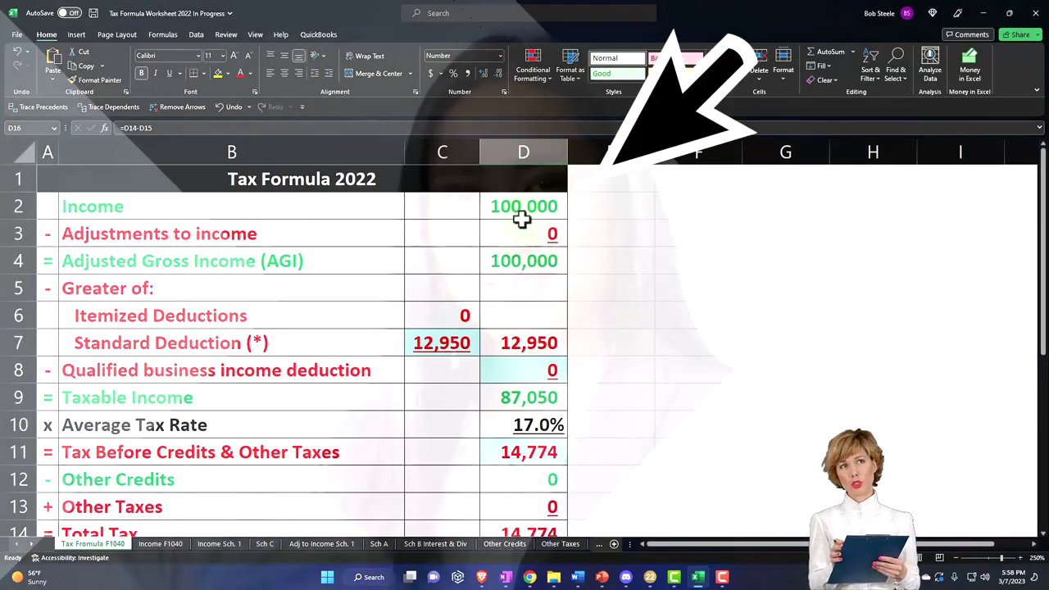
click(518, 208)
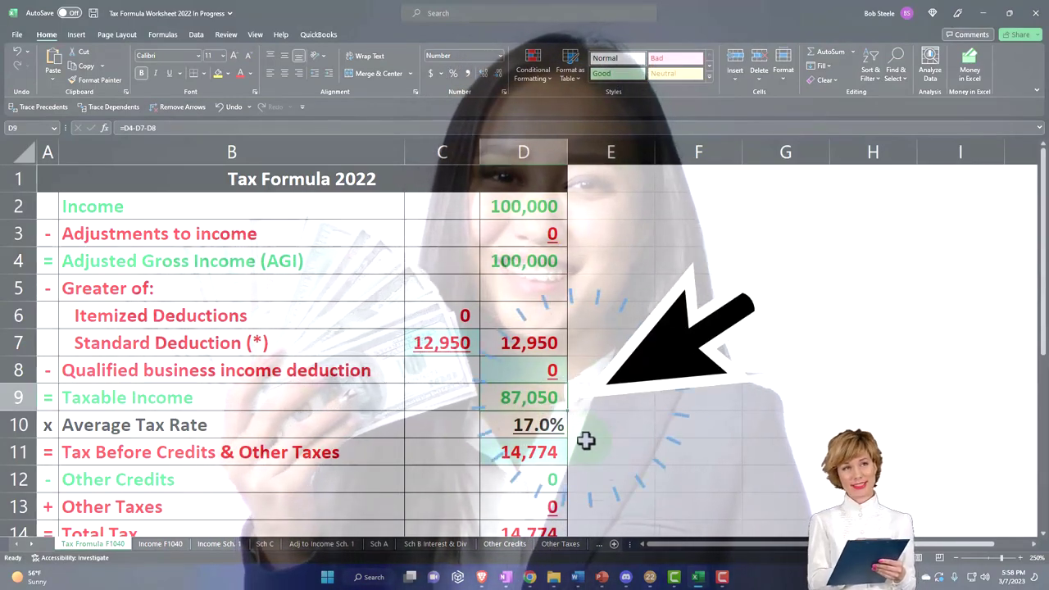
- Show Form 1040 page 1's income lines, with 100,000 W-2 wages on lines 1a and 1z
click(650, 577)
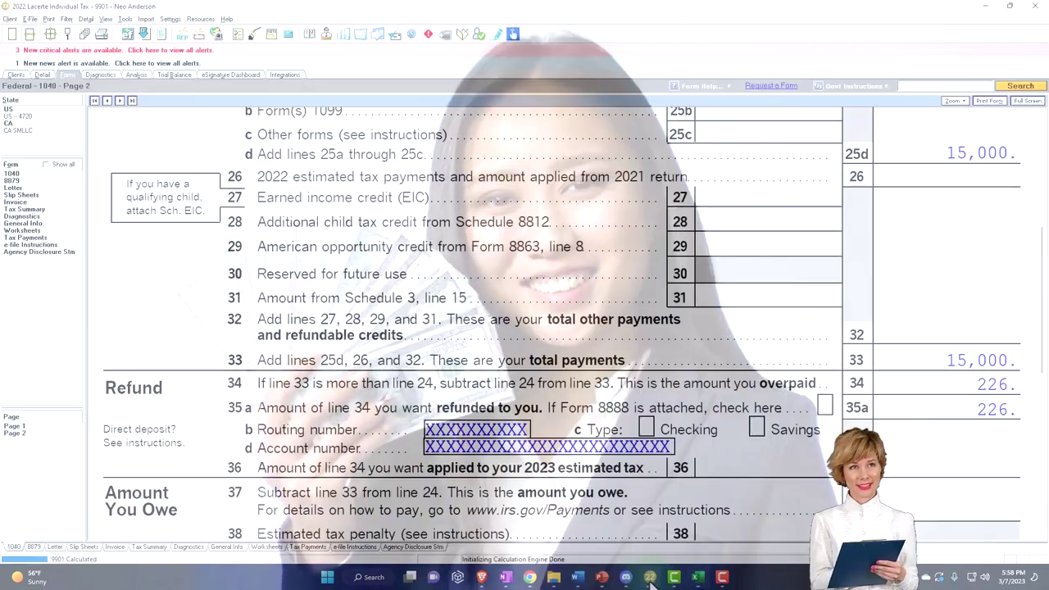
click(23, 426)
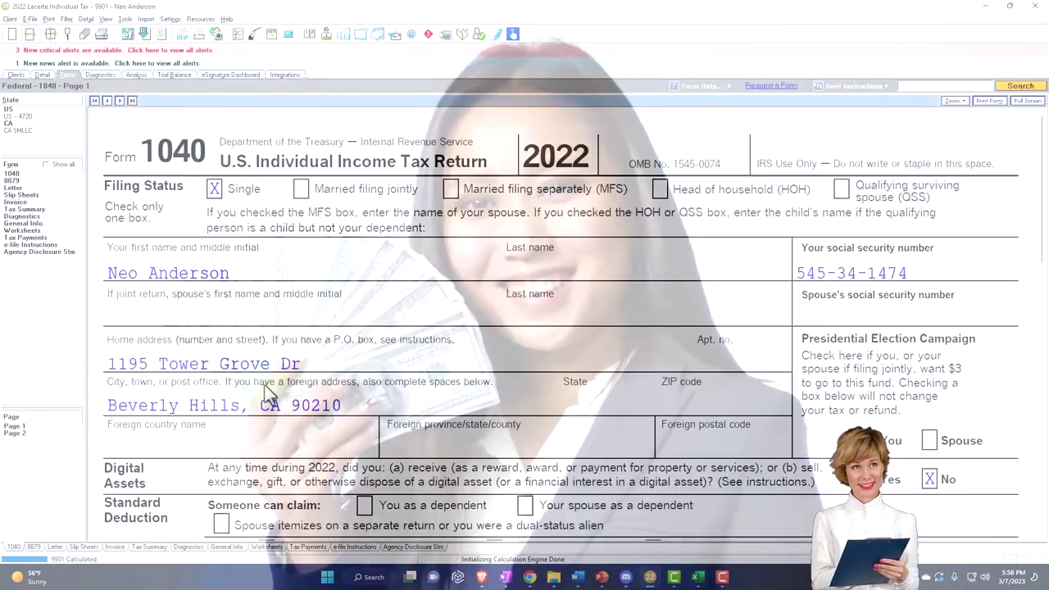
scroll(320, 380, down, 10)
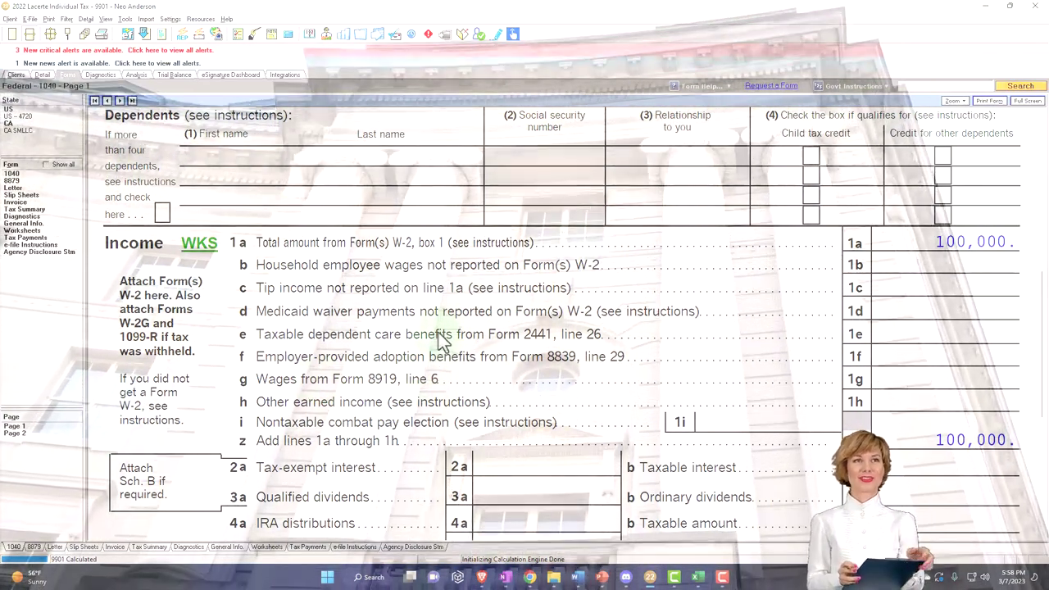
scroll(440, 340, down, 2)
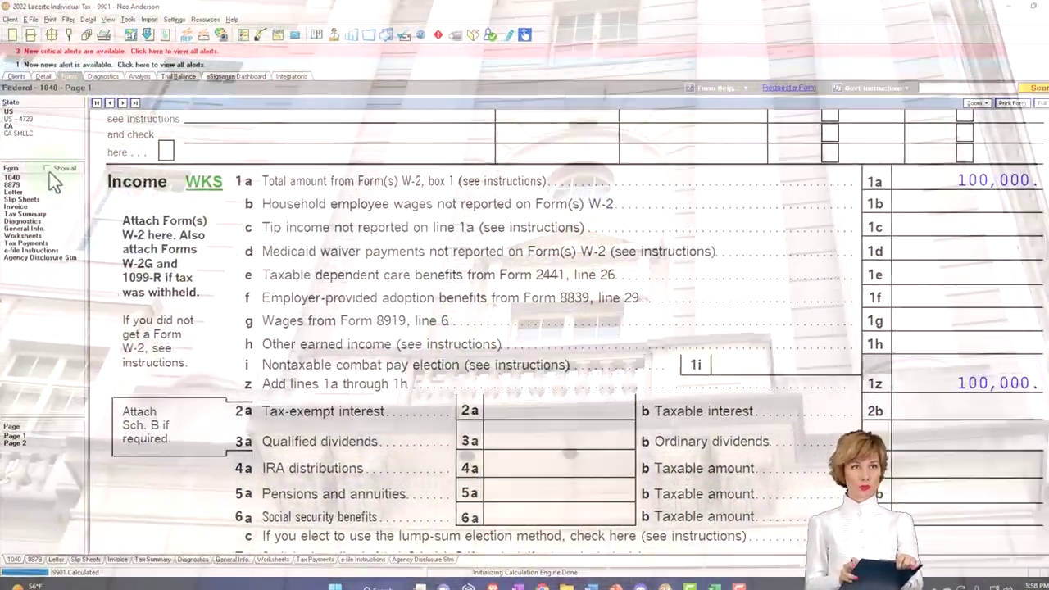
- List all forms and review Schedule 1 Part I Additional Income down to line 8a
click(47, 165)
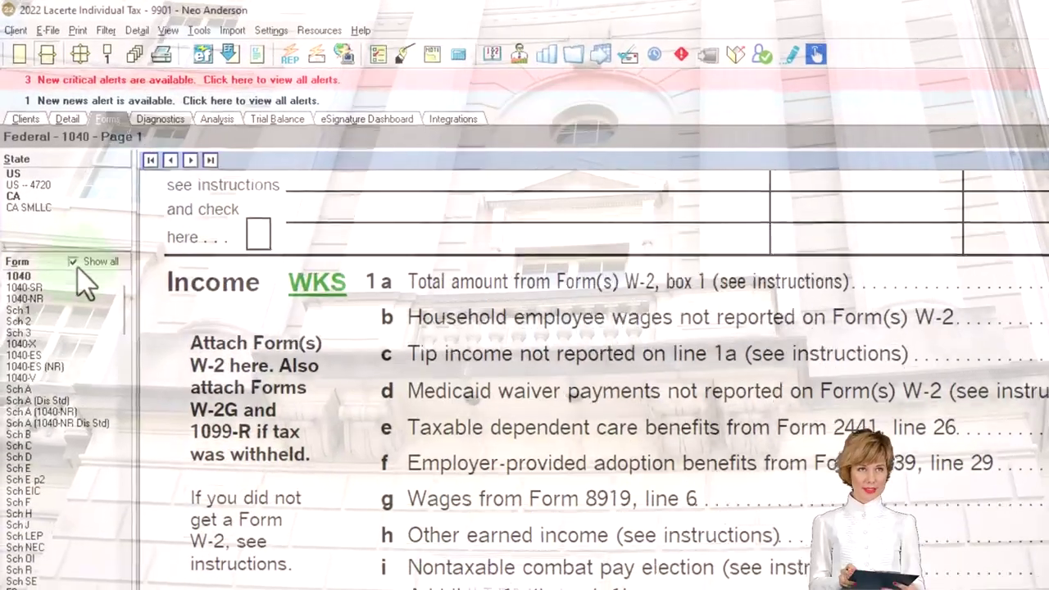
click(21, 310)
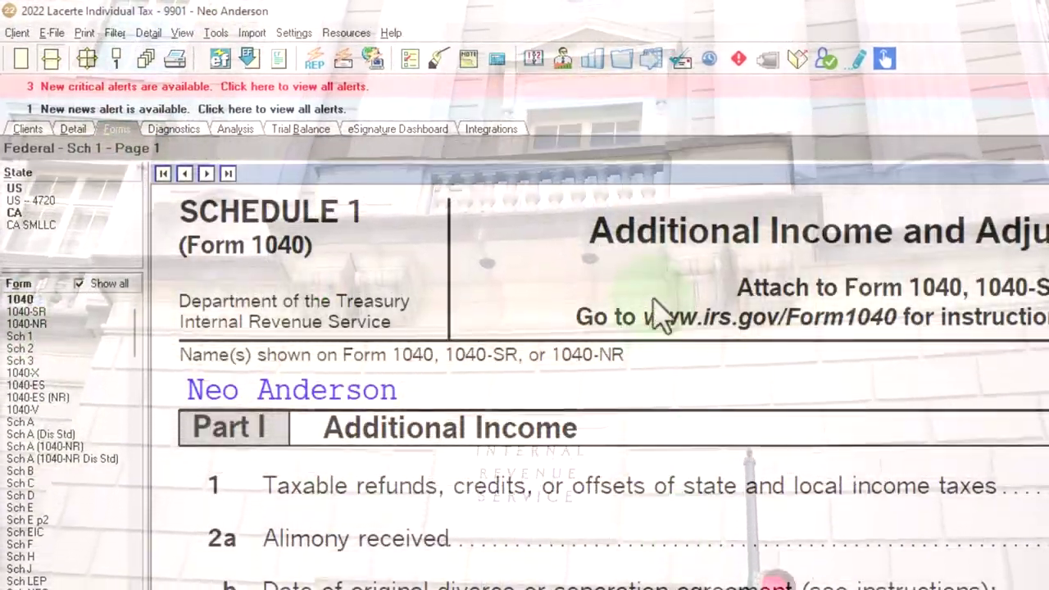
scroll(662, 317, down, 5)
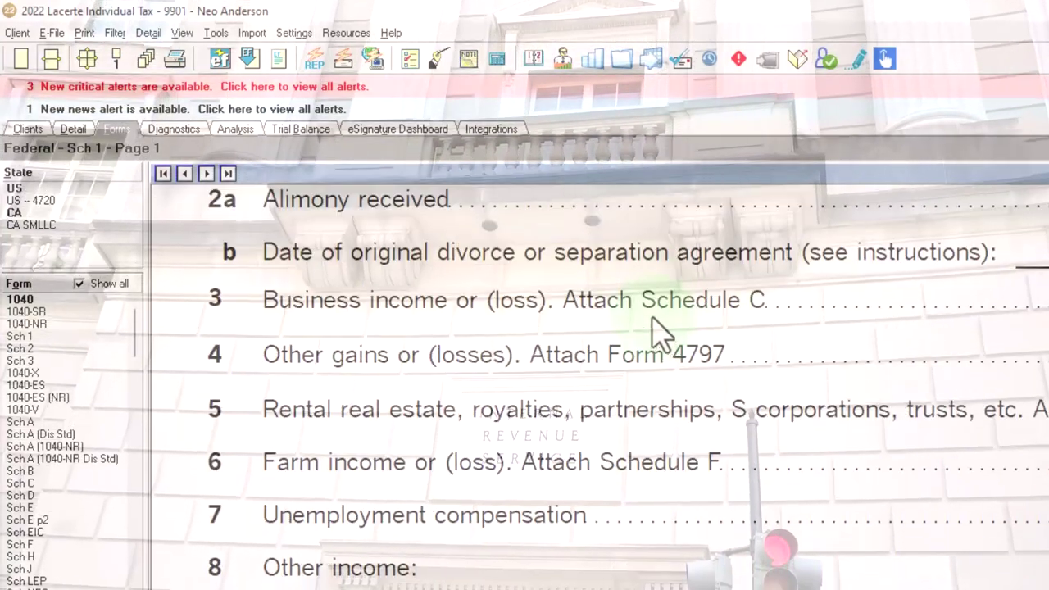
scroll(653, 320, down, 2)
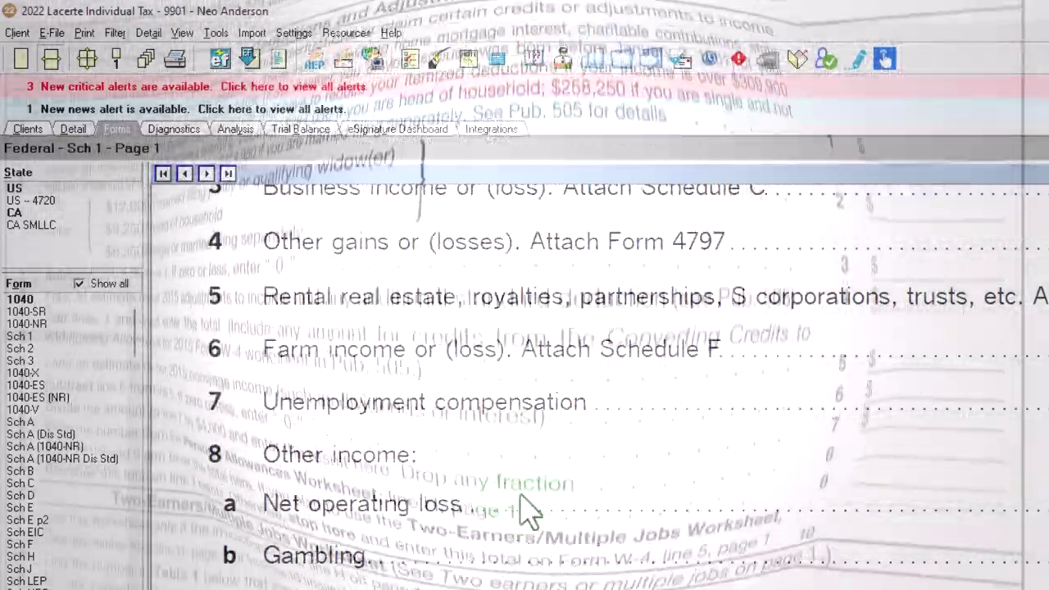
scroll(528, 512, down, 5)
scroll(529, 512, down, 3)
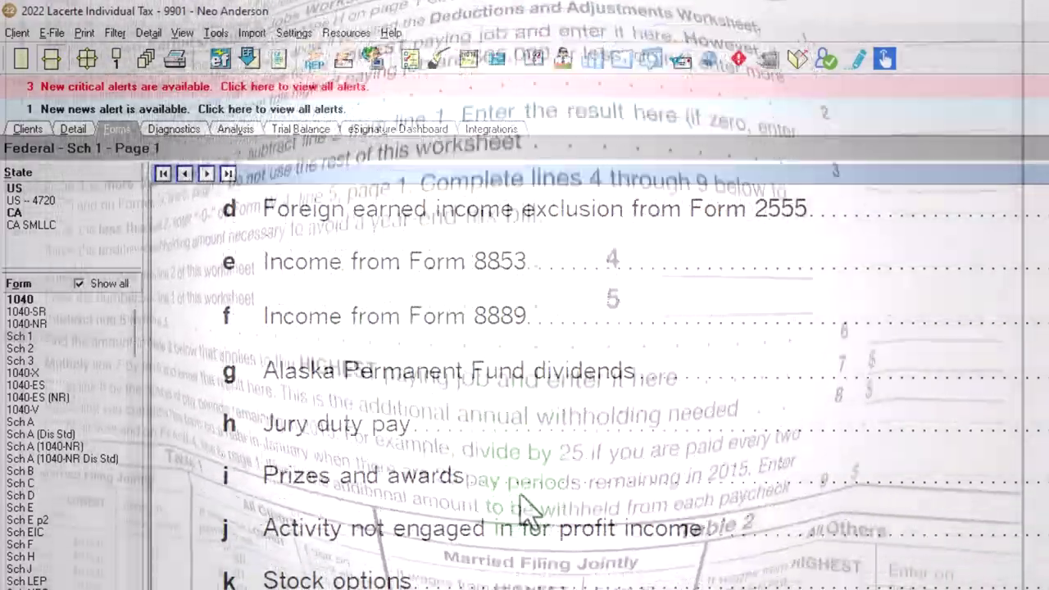
scroll(524, 507, up, 10)
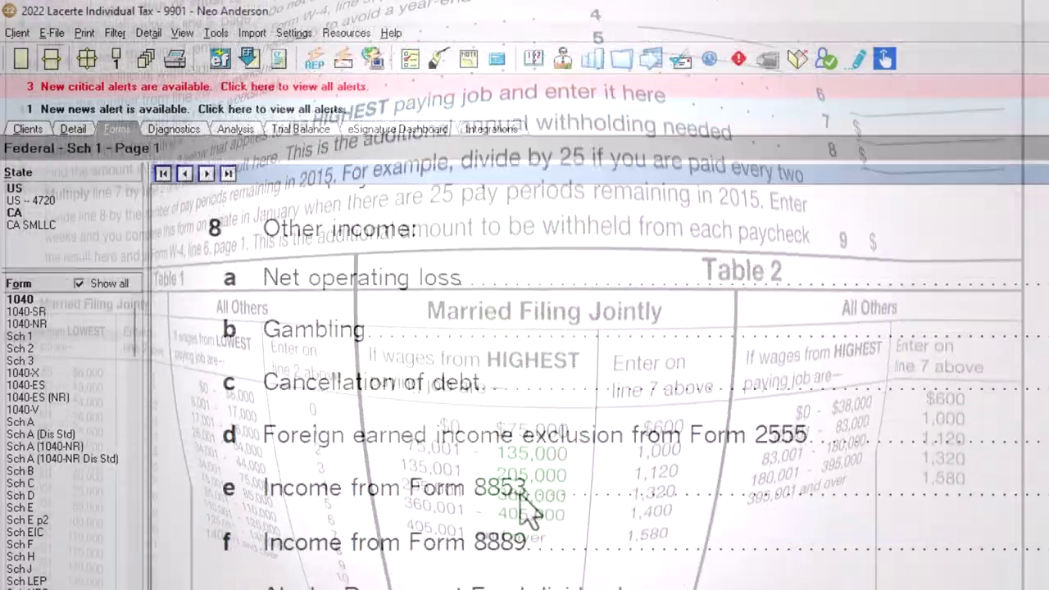
scroll(529, 512, up, 6)
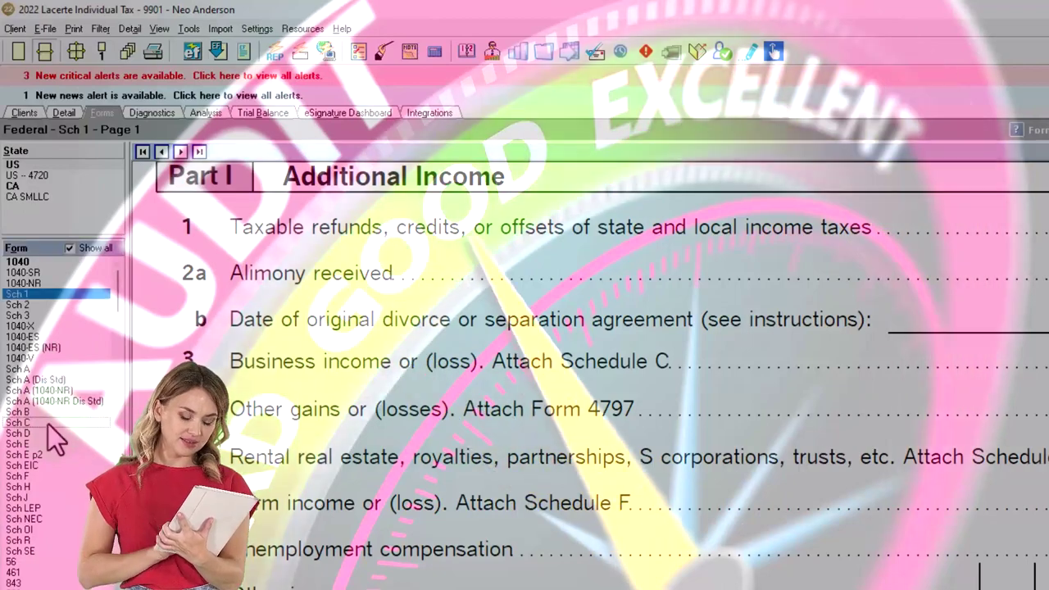
- Look over the Schedule C form, then move to the Detail data-entry screens
click(47, 423)
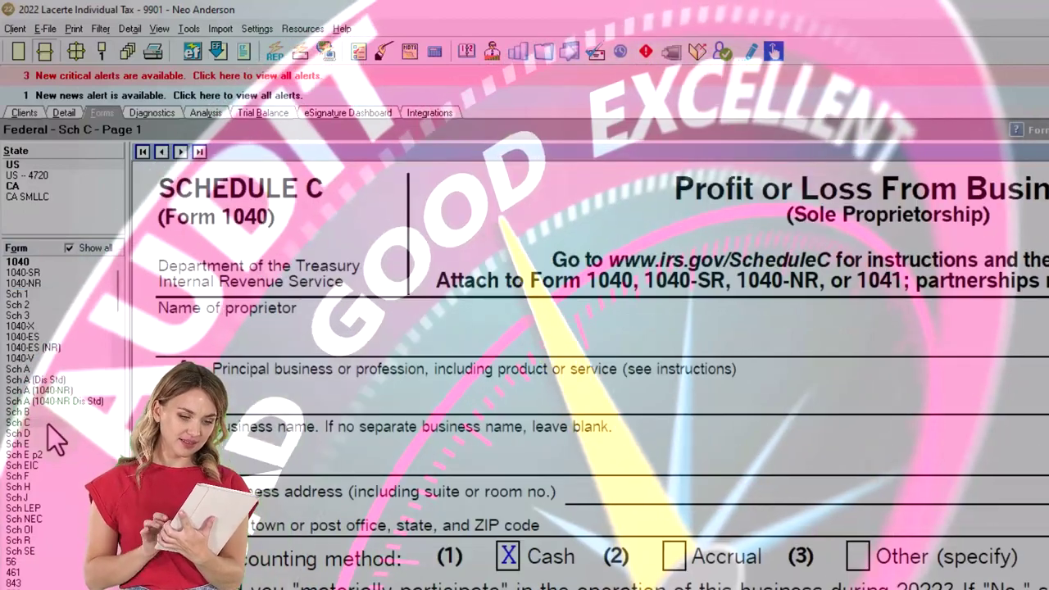
scroll(901, 564, down, 2)
scroll(905, 564, down, 2)
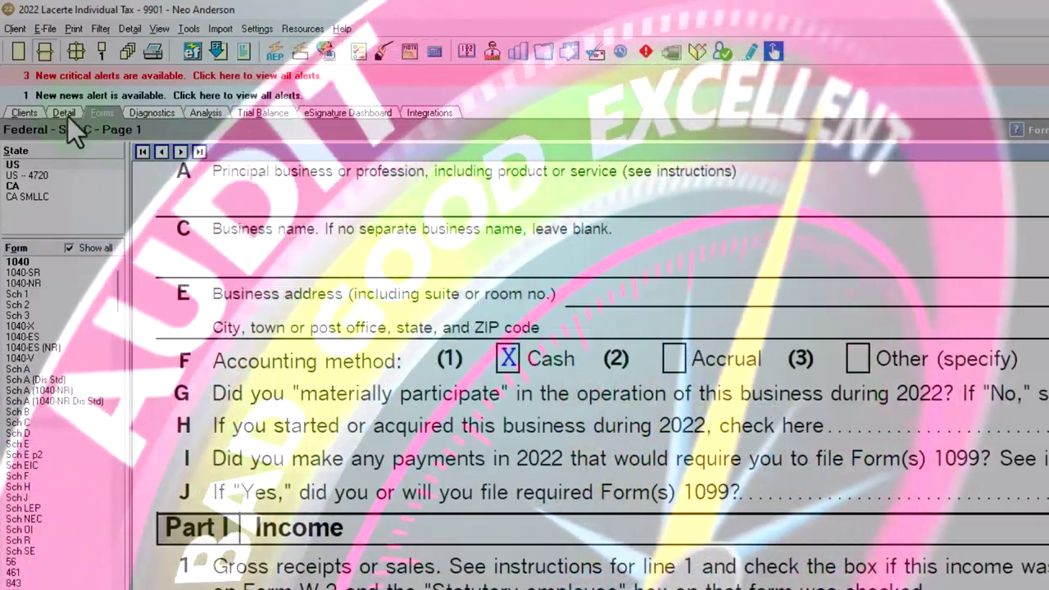
click(66, 114)
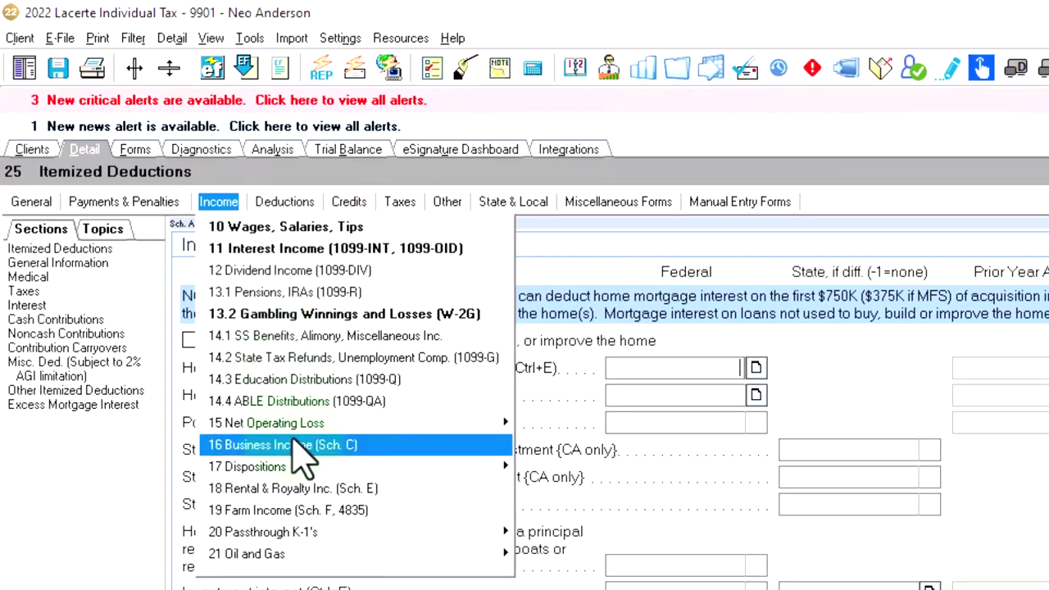
- Enter 20,000 as gross receipts on the 16 Business Income (Sch. C) screen
click(293, 445)
scroll(506, 496, down, 10)
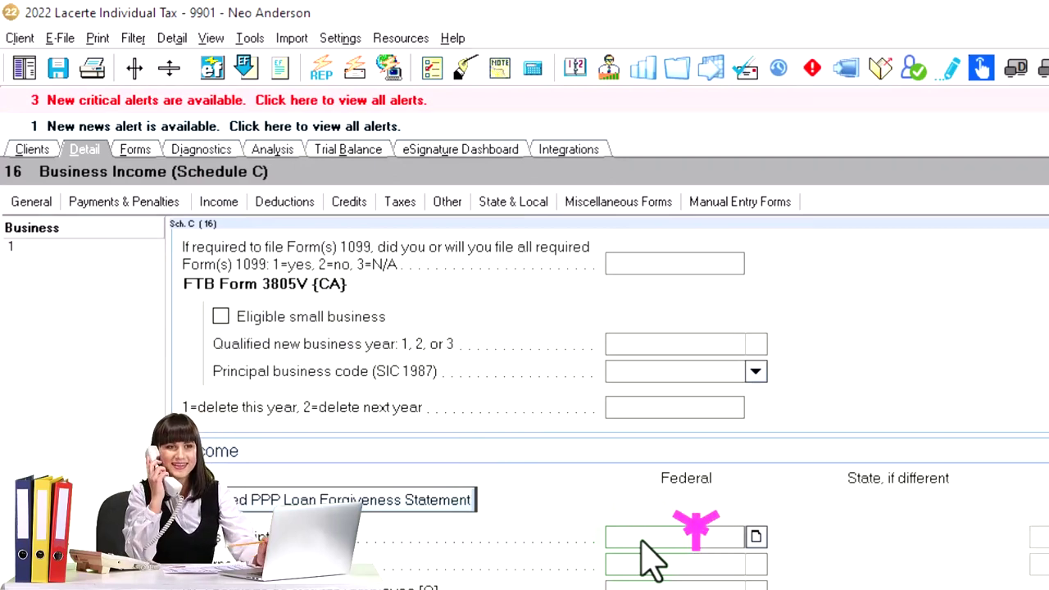
text(0)
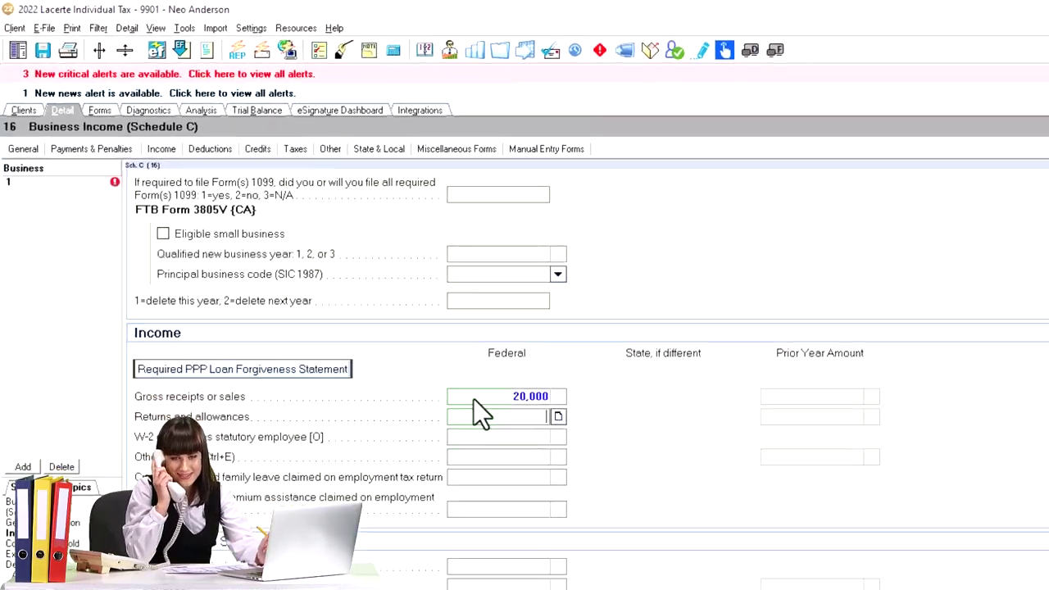
- Trace the 20,000 business income through Schedule C, Form 1040 and Schedule 1
click(79, 89)
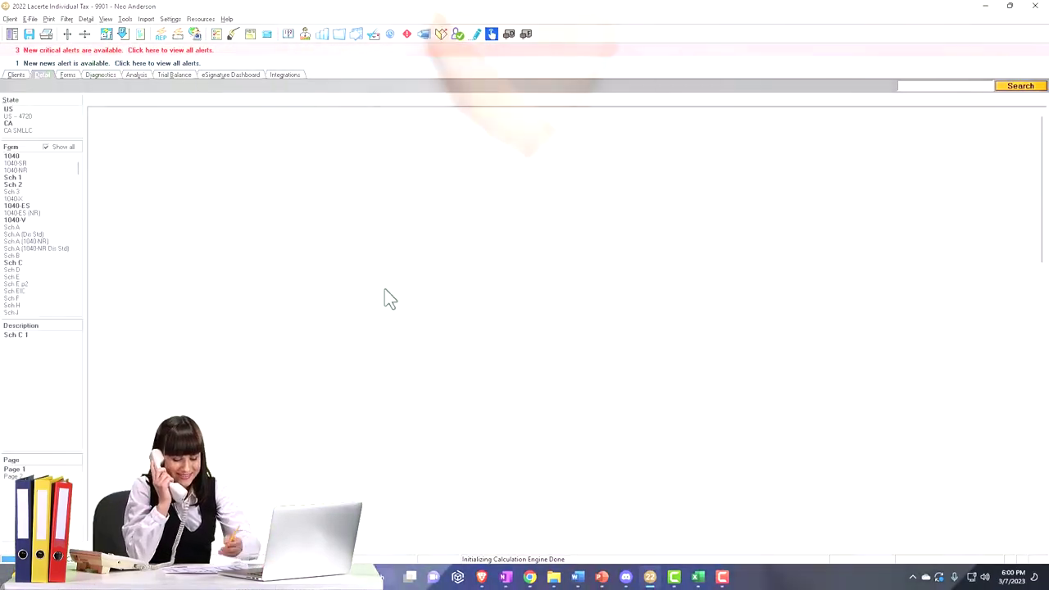
scroll(391, 291, down, 2)
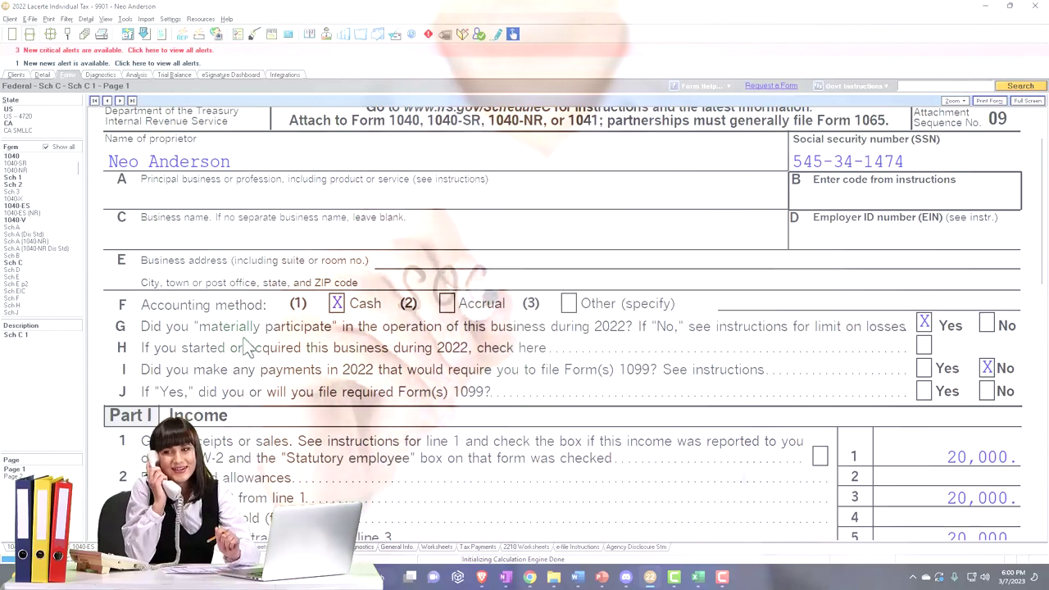
click(11, 155)
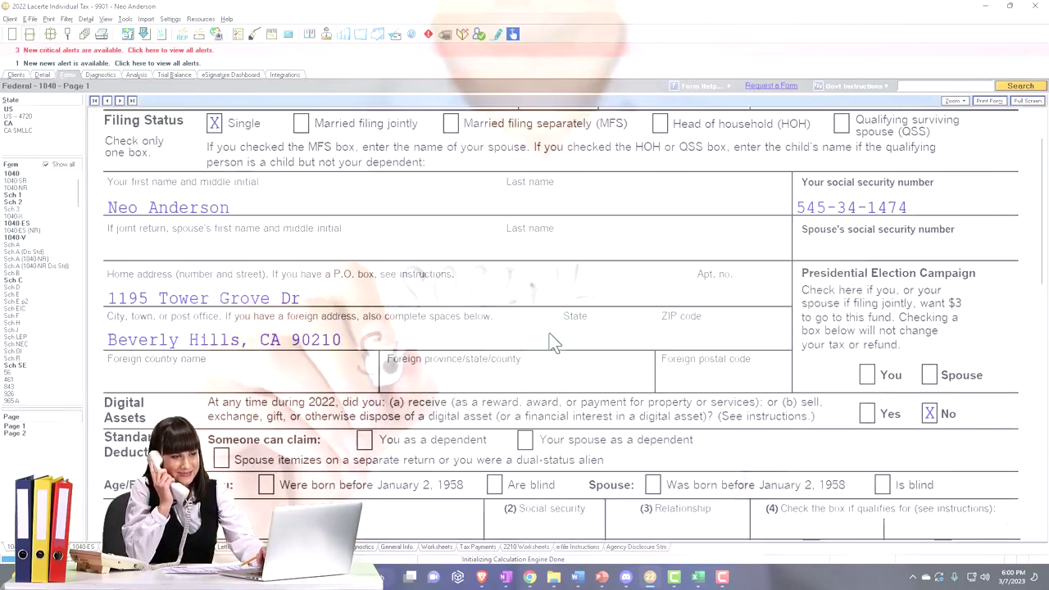
scroll(555, 344, down, 10)
scroll(555, 344, down, 5)
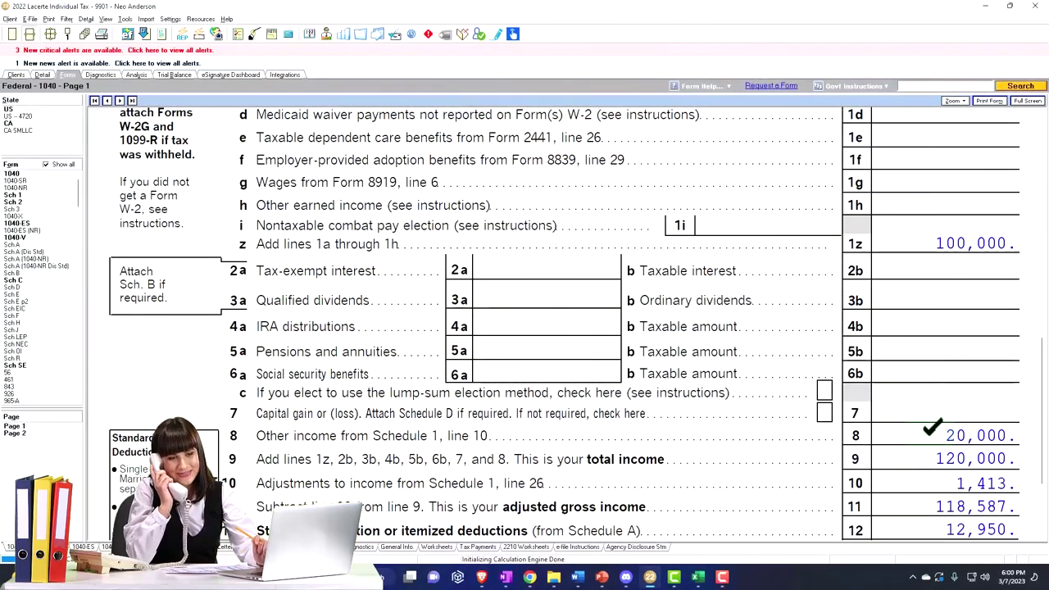
click(13, 196)
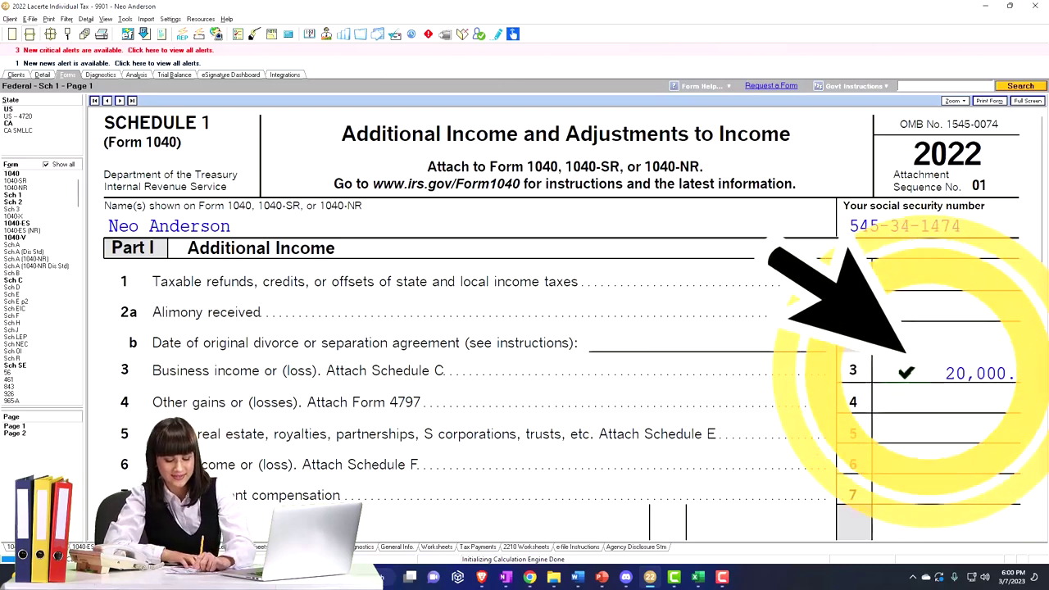
click(11, 174)
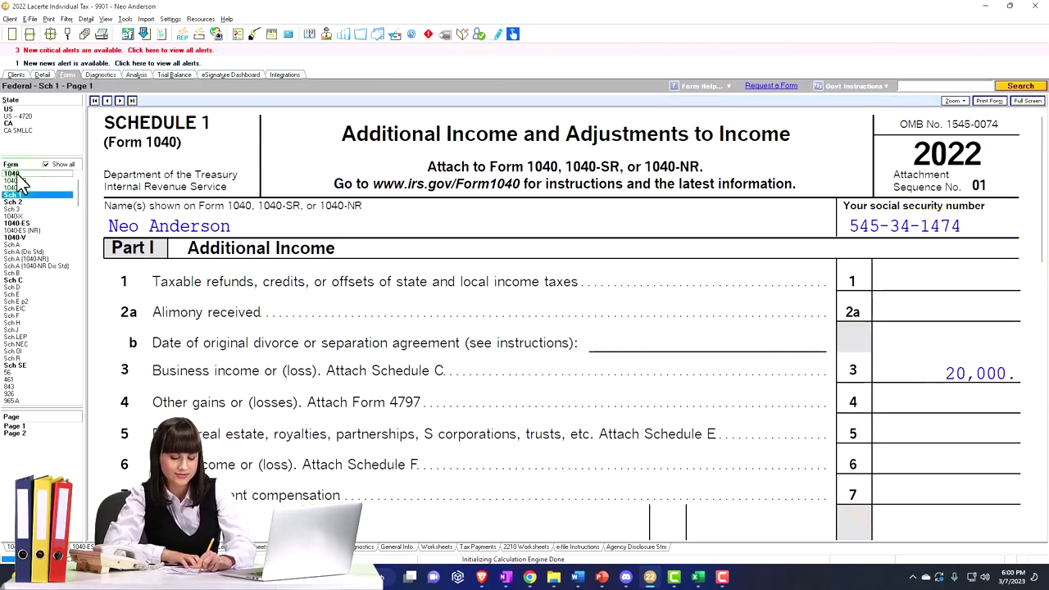
- Show Schedule SE's 2,826 self-employment tax and 1,413 half deduction
scroll(679, 433, down, 10)
scroll(685, 432, down, 5)
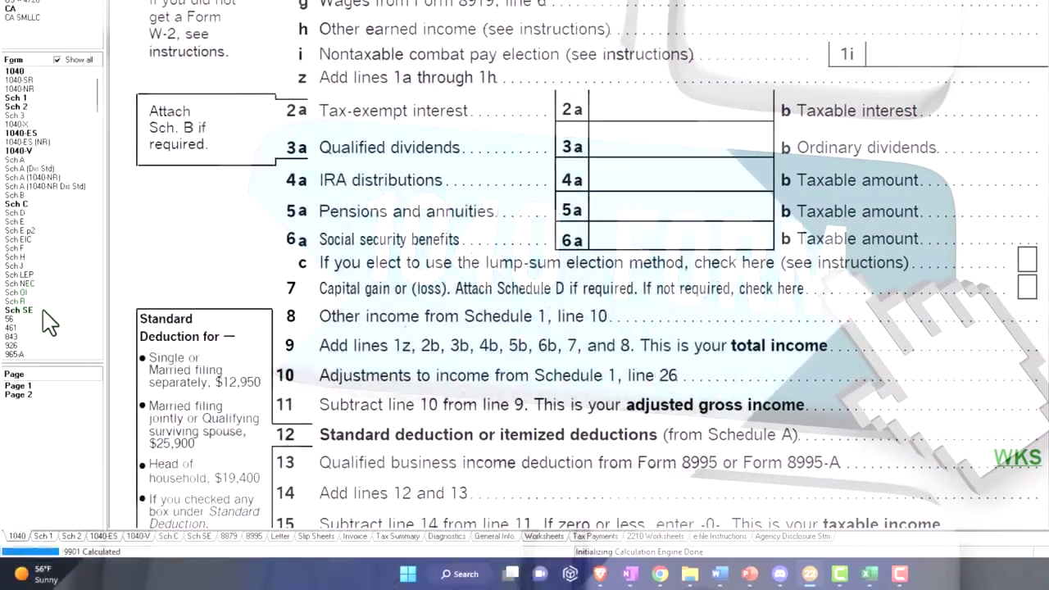
click(58, 311)
scroll(434, 327, down, 10)
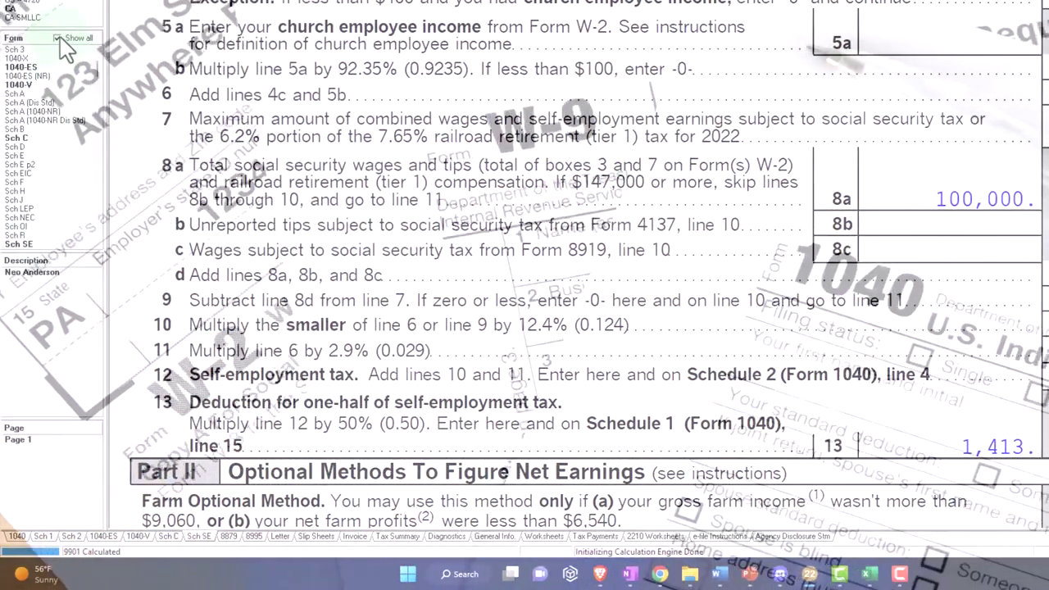
- List only this return's forms and review Form 1040 page 2 and Schedule 1 pages 1–2
click(57, 38)
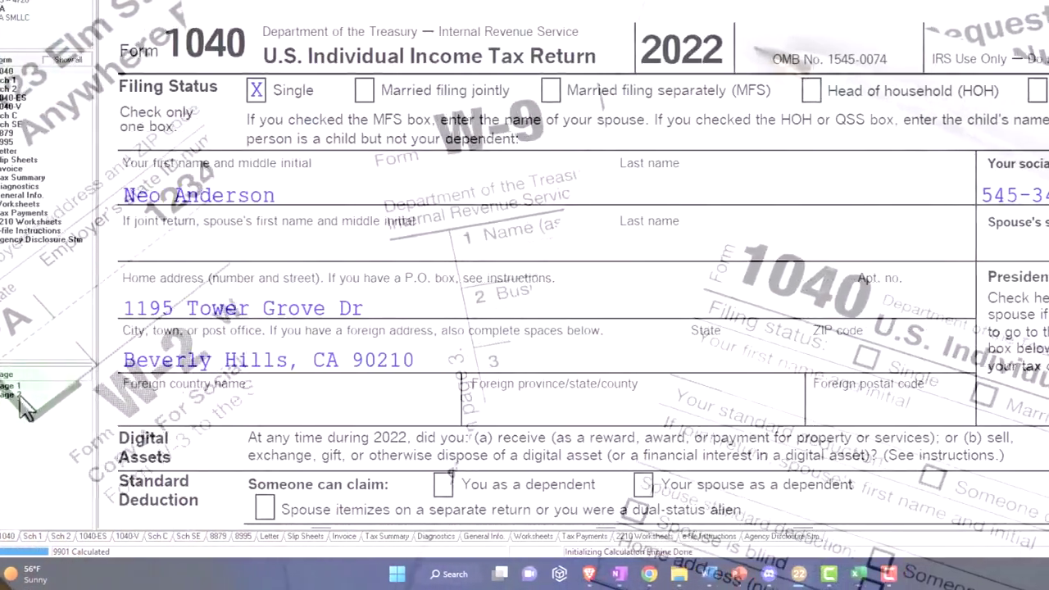
click(21, 395)
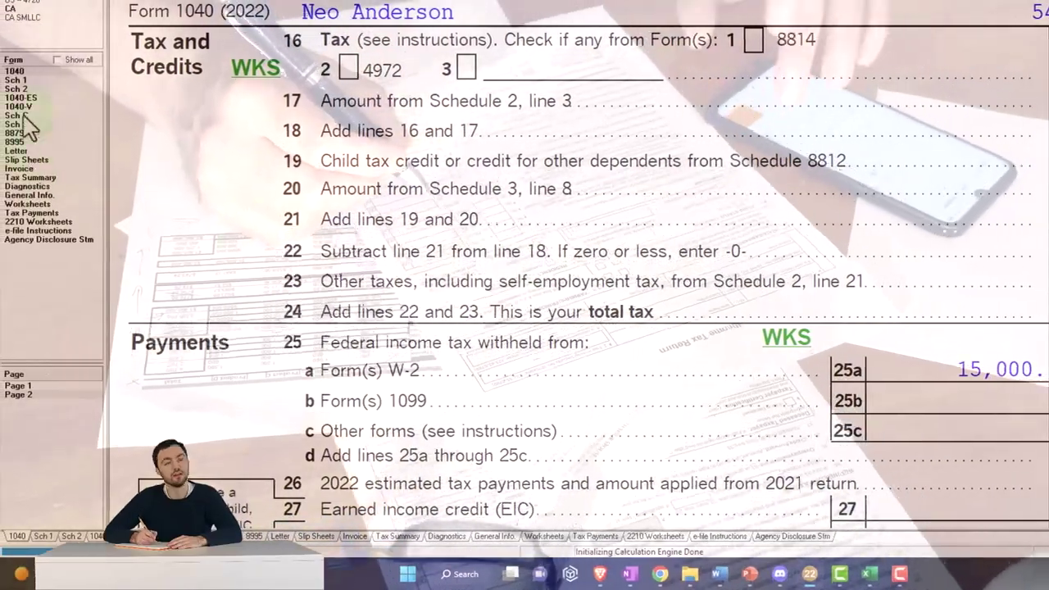
click(18, 81)
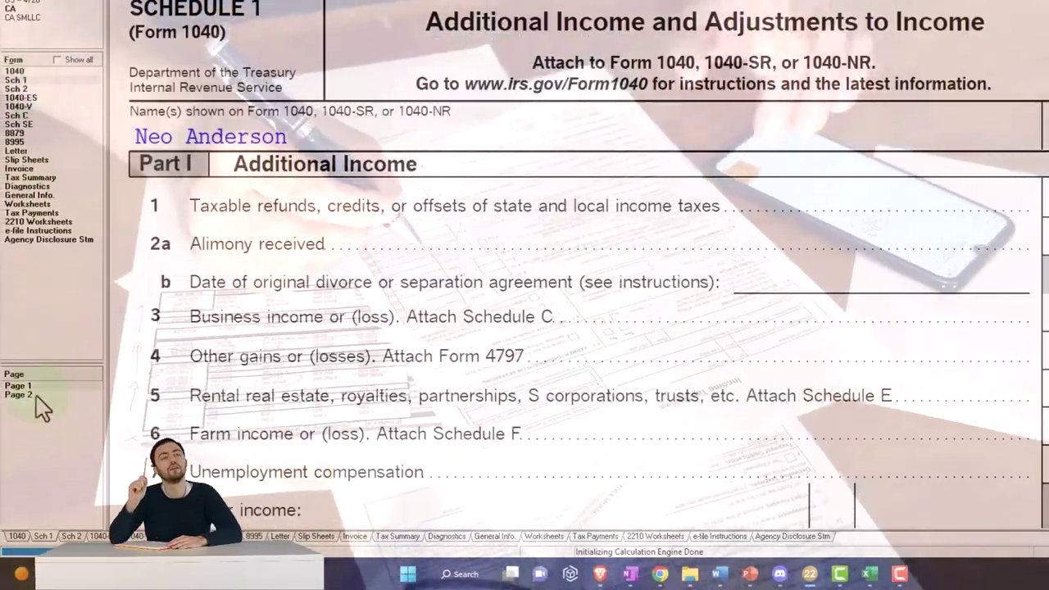
click(36, 397)
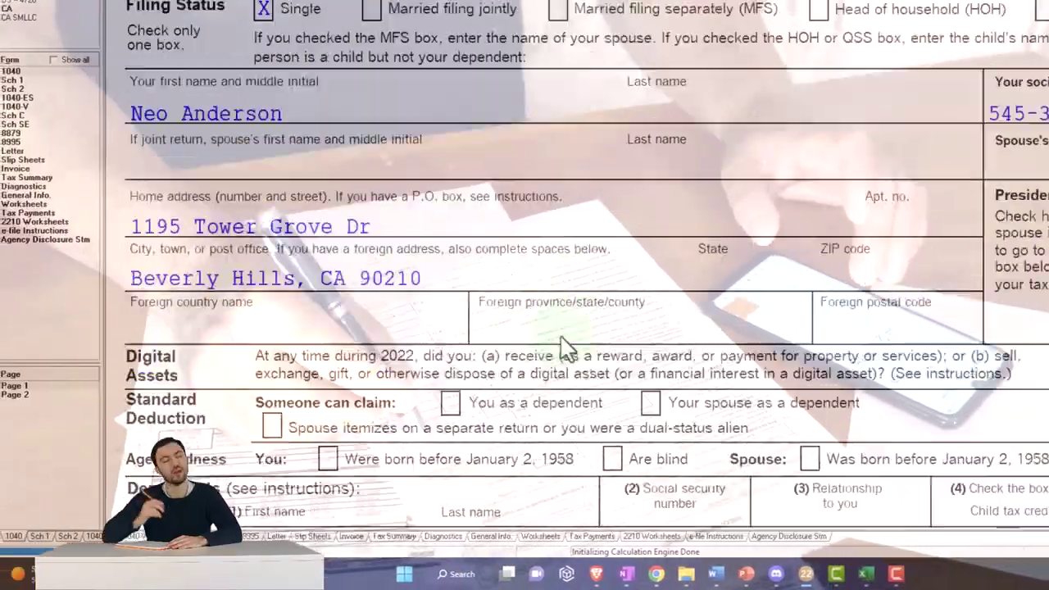
scroll(620, 393, down, 10)
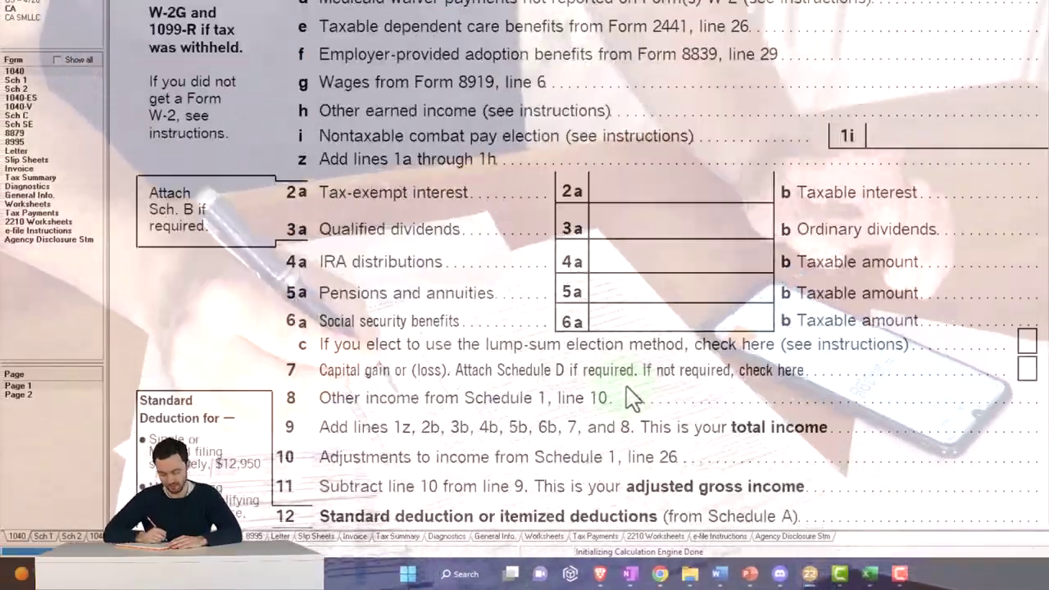
scroll(631, 397, down, 3)
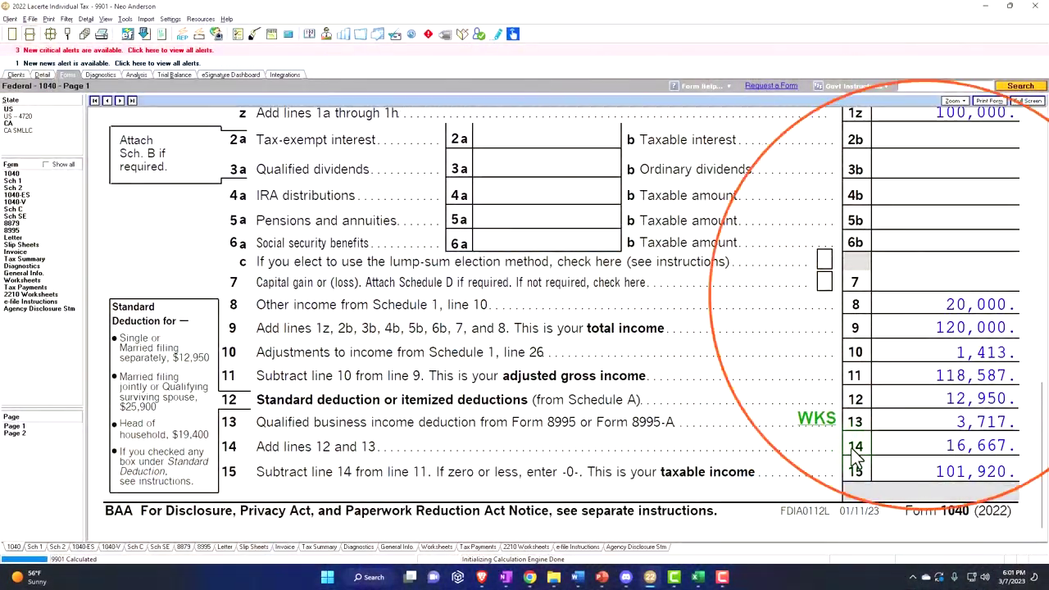
- Delete the Schedule C business from its entry screen and confirm the deletion
click(42, 74)
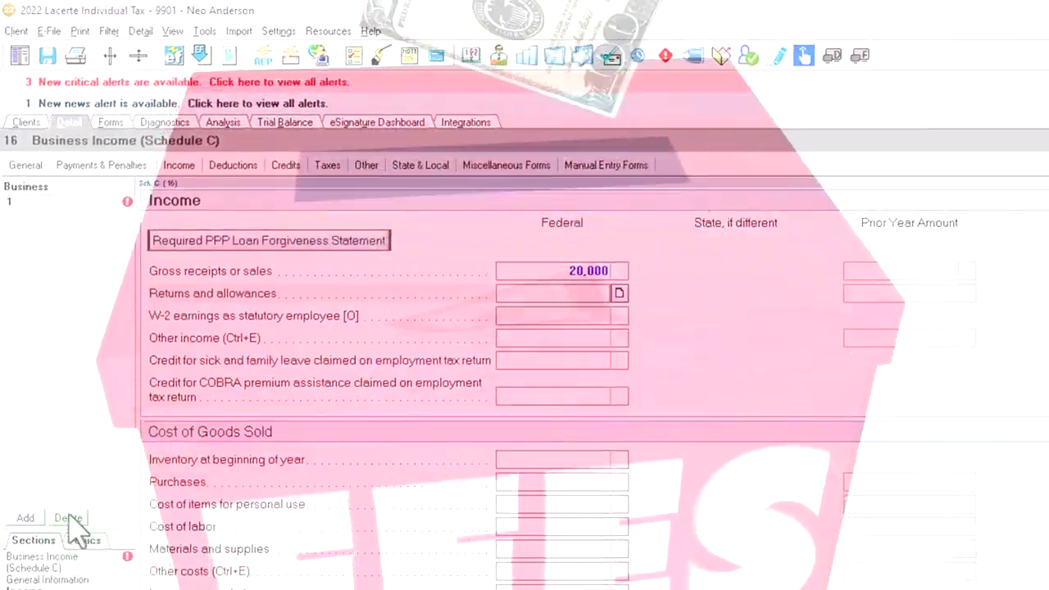
click(53, 398)
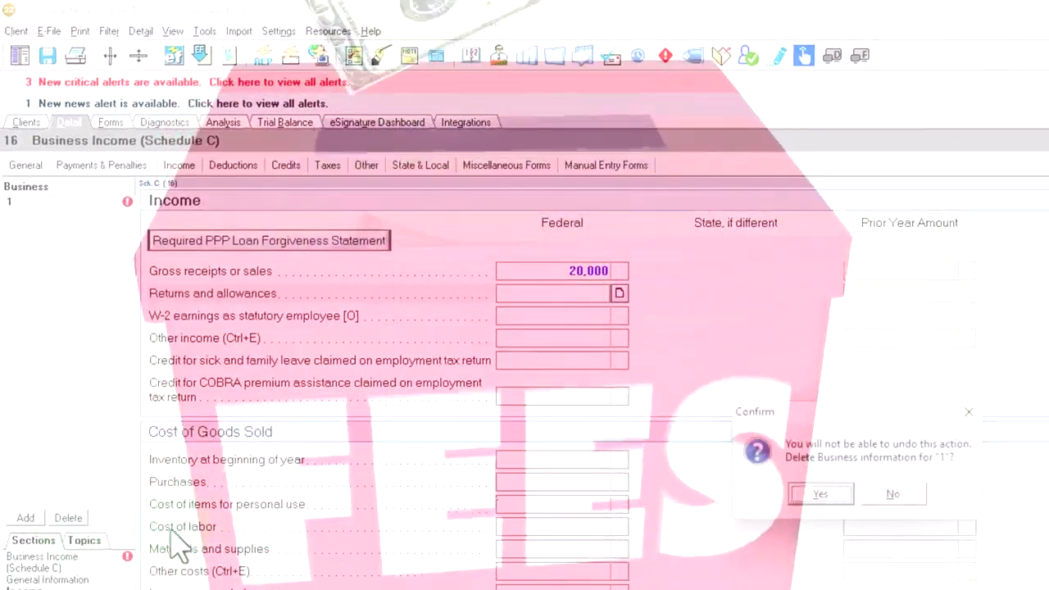
click(819, 493)
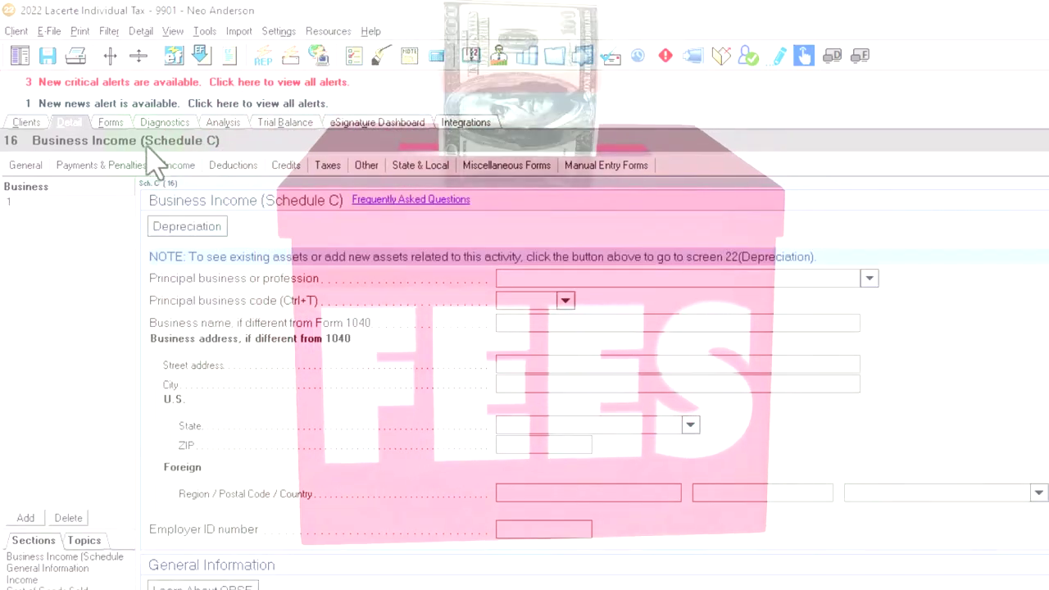
- Return to the forms view, list all forms, and show Schedule 1
click(110, 123)
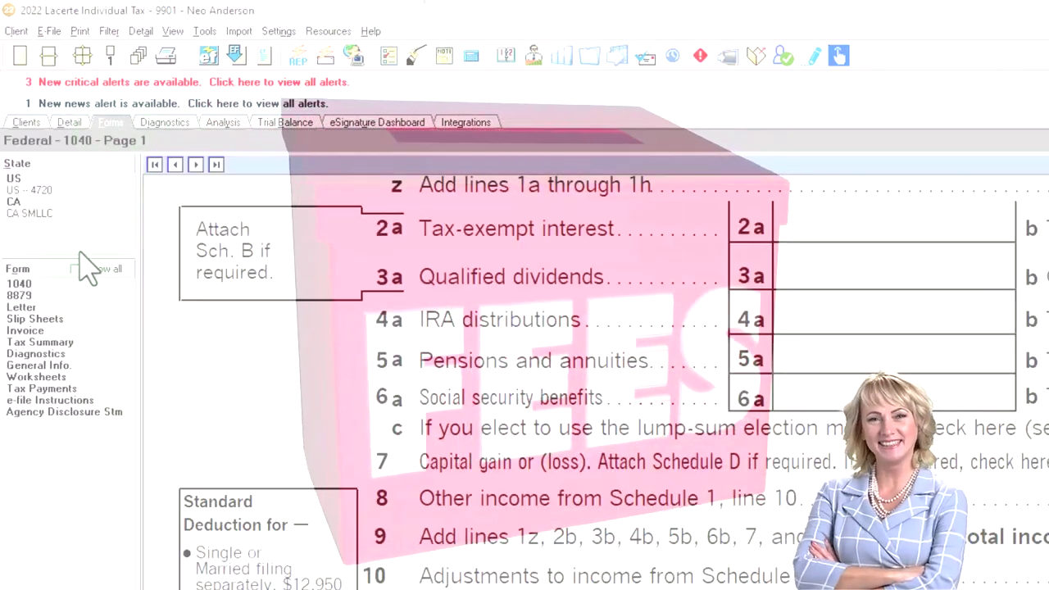
click(75, 269)
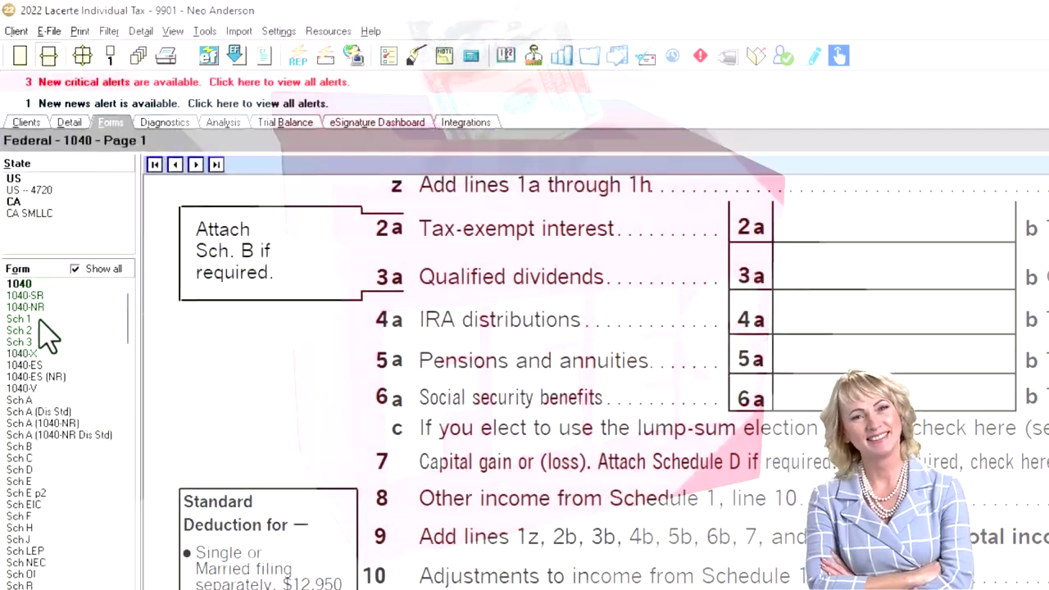
click(36, 319)
scroll(738, 557, down, 5)
scroll(777, 540, down, 5)
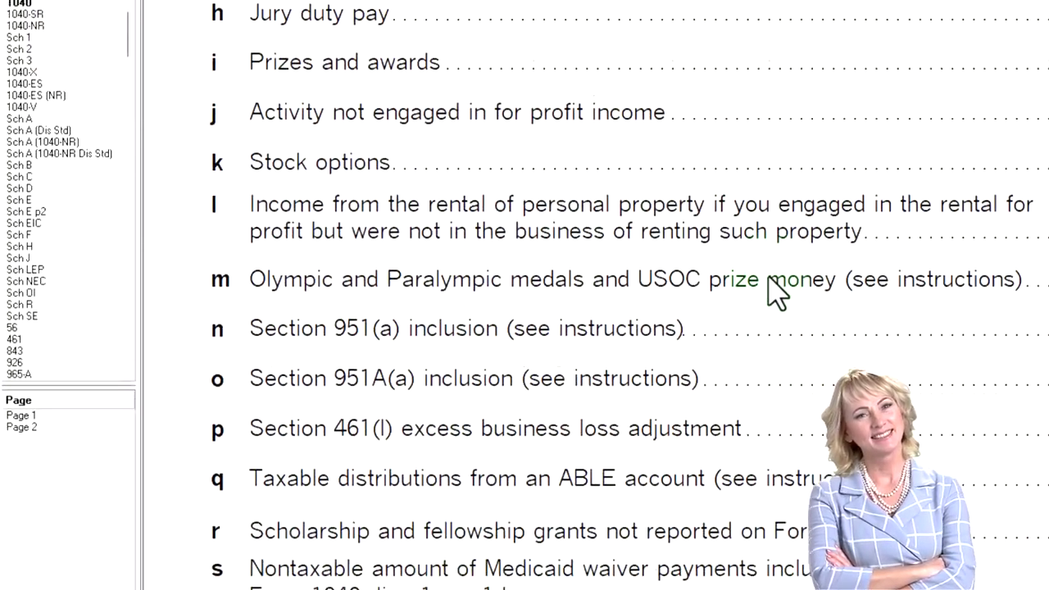
scroll(777, 541, up, 4)
scroll(778, 198, up, 2)
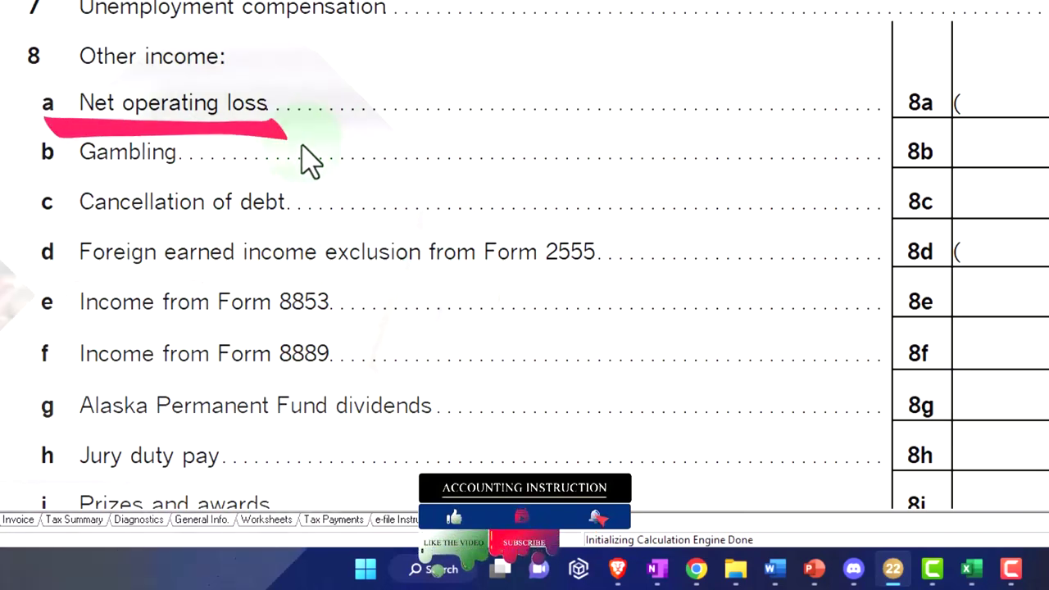
scroll(302, 147, up, 5)
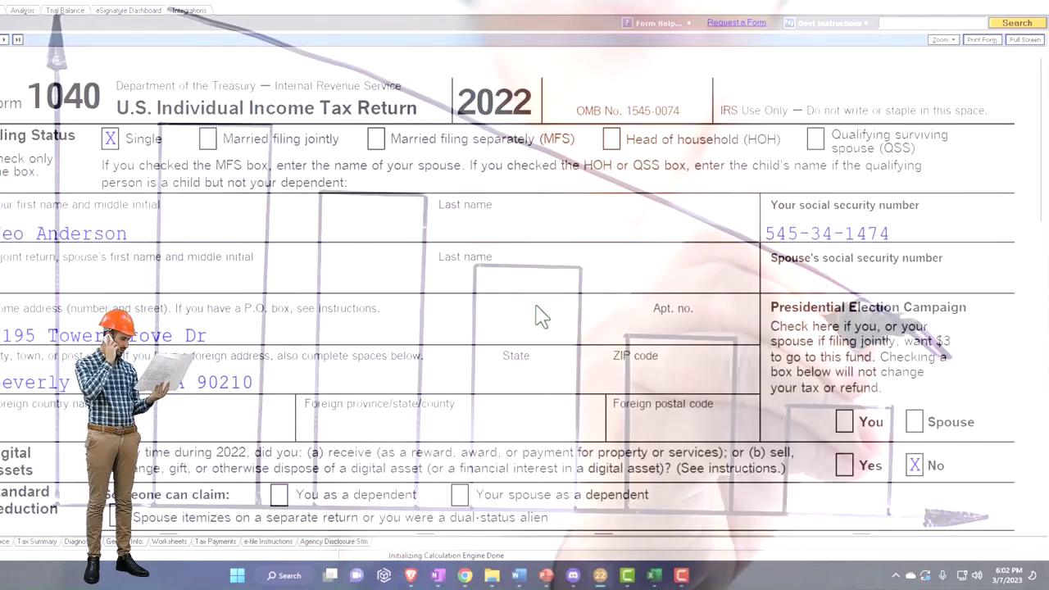
scroll(573, 336, down, 5)
scroll(605, 353, down, 3)
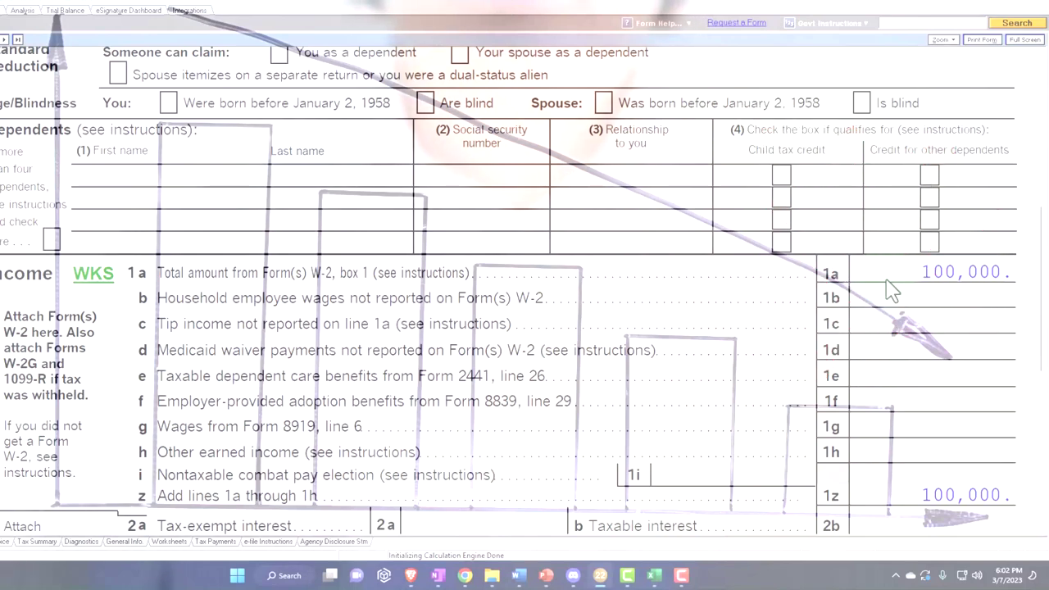
scroll(892, 291, down, 1)
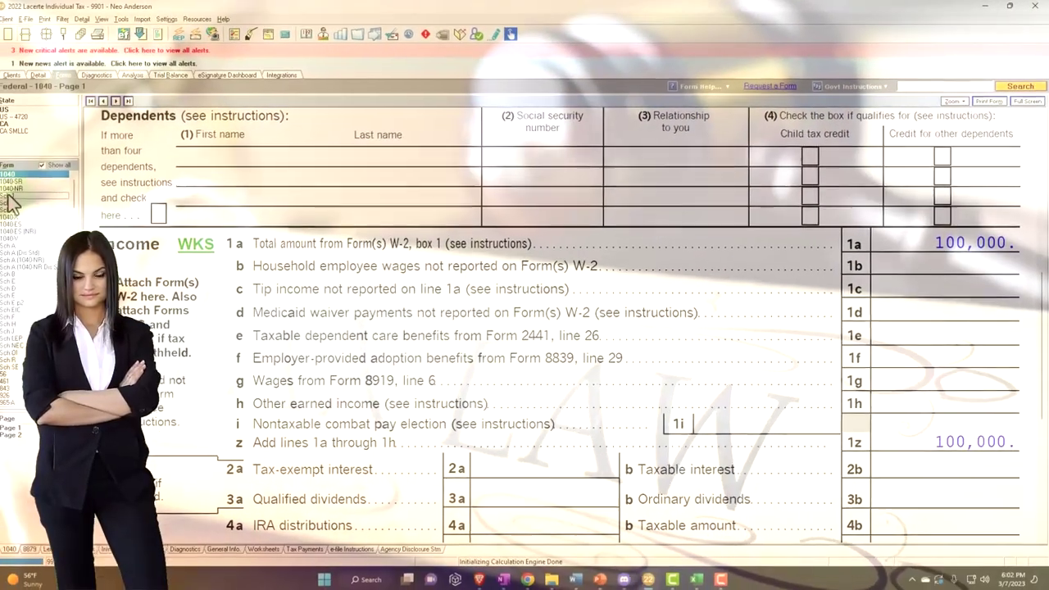
click(12, 195)
scroll(343, 340, down, 2)
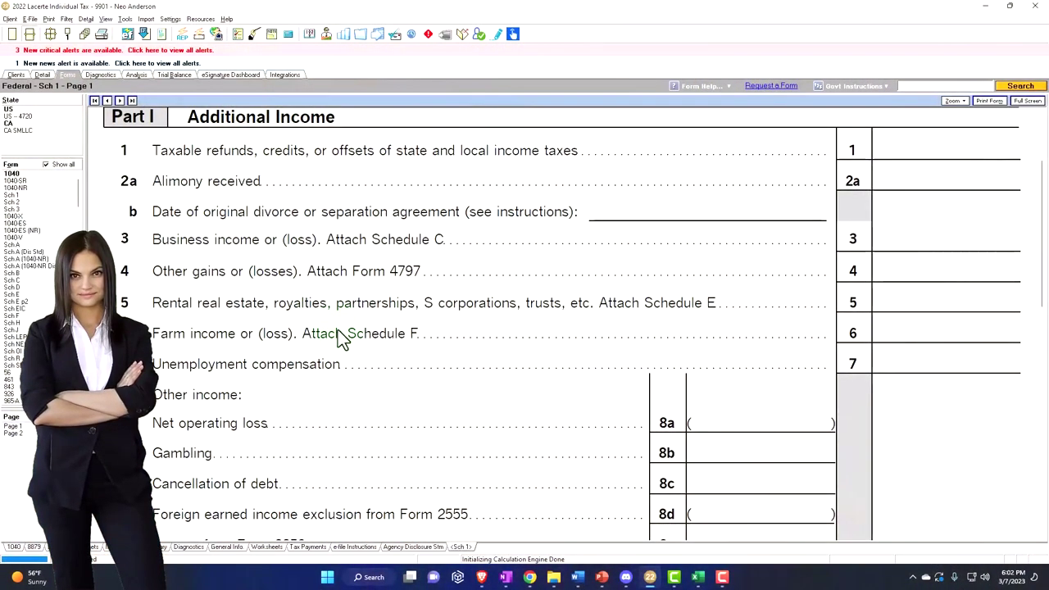
scroll(343, 340, down, 1)
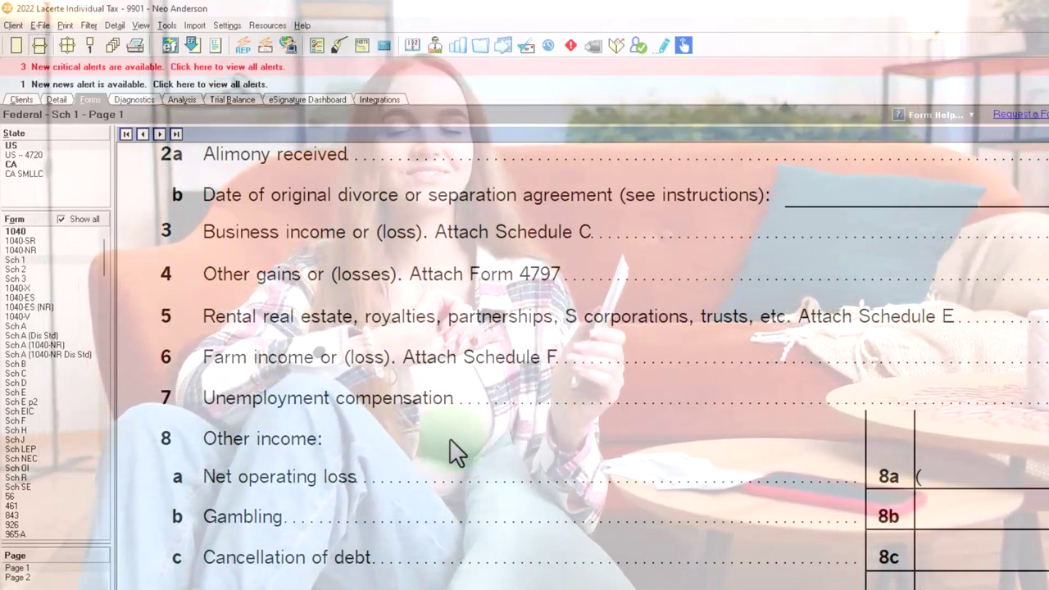
- Check the inputs feeding Schedule 1 line 8a's 10,000 NOL carryover, shown as See Stmt 1
click(884, 468)
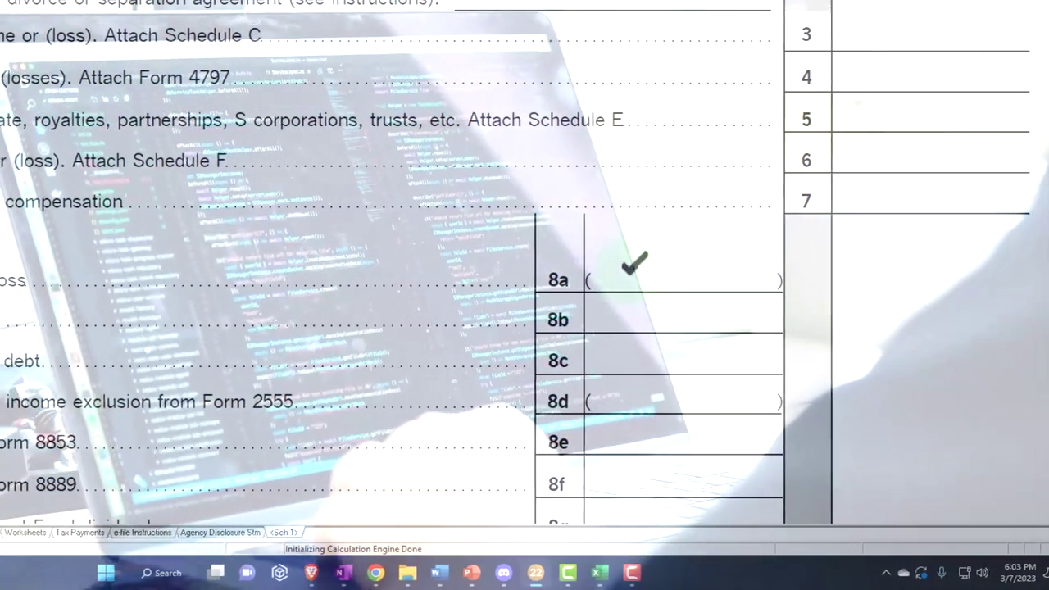
right_click(757, 283)
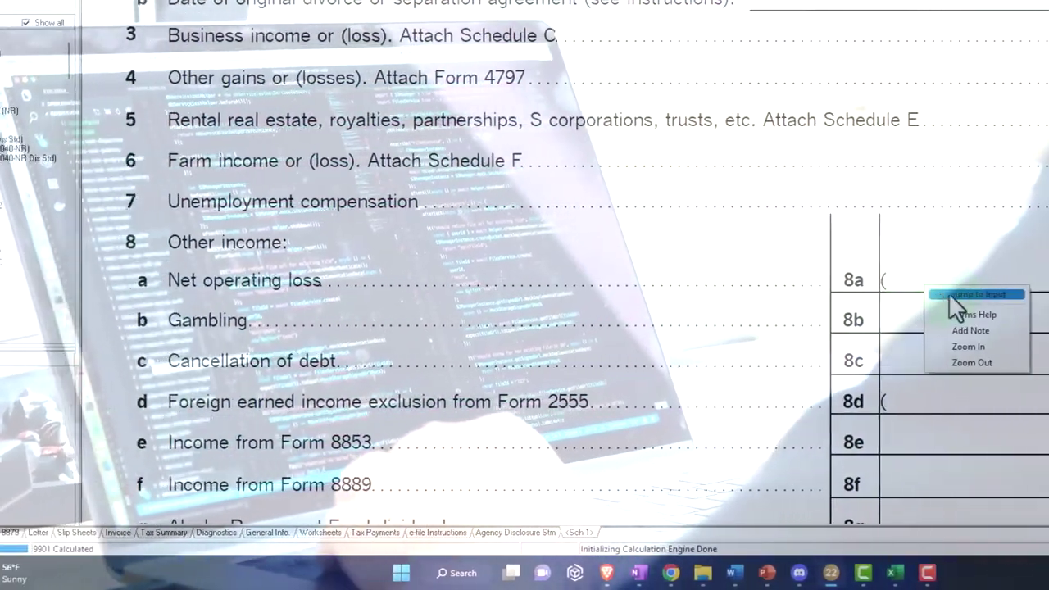
click(763, 295)
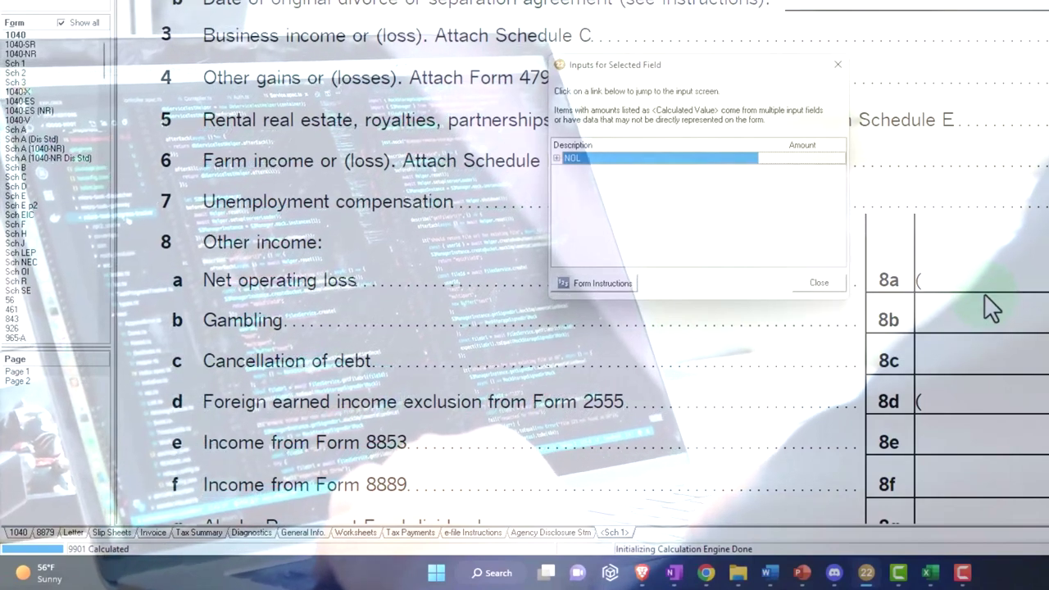
click(984, 294)
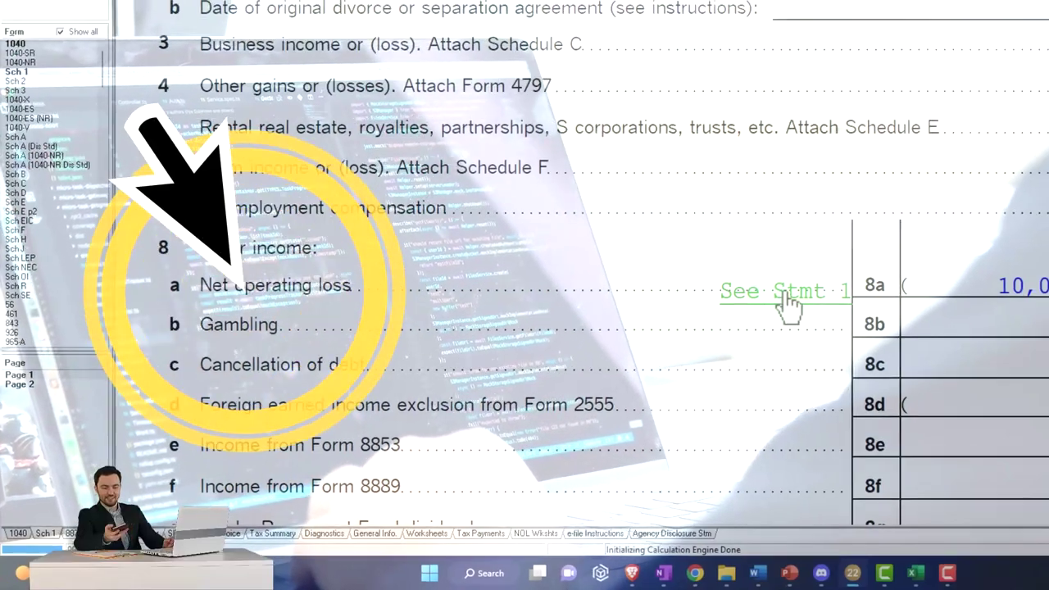
click(733, 291)
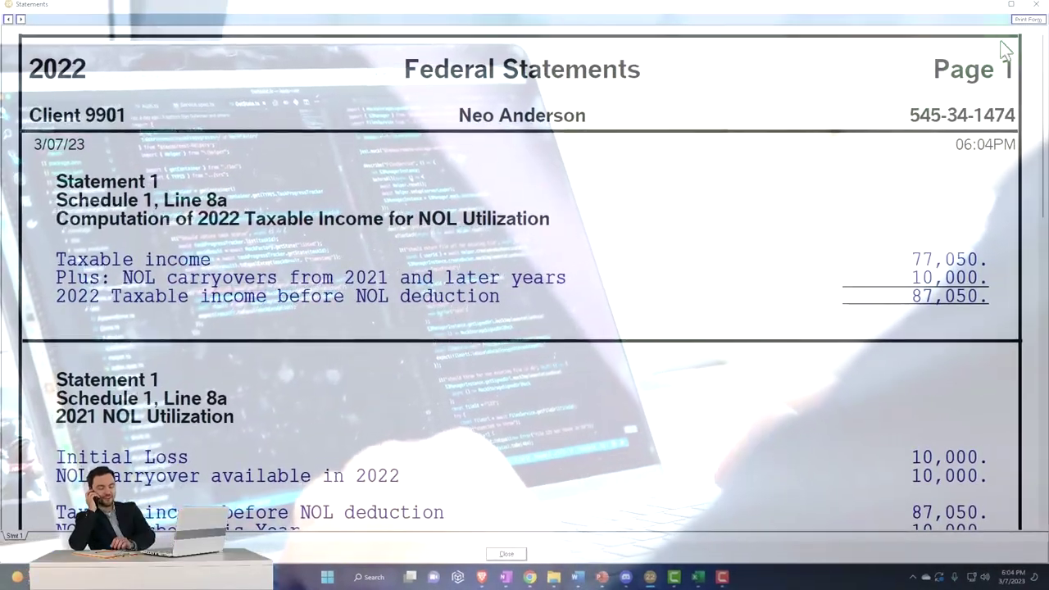
click(1018, 25)
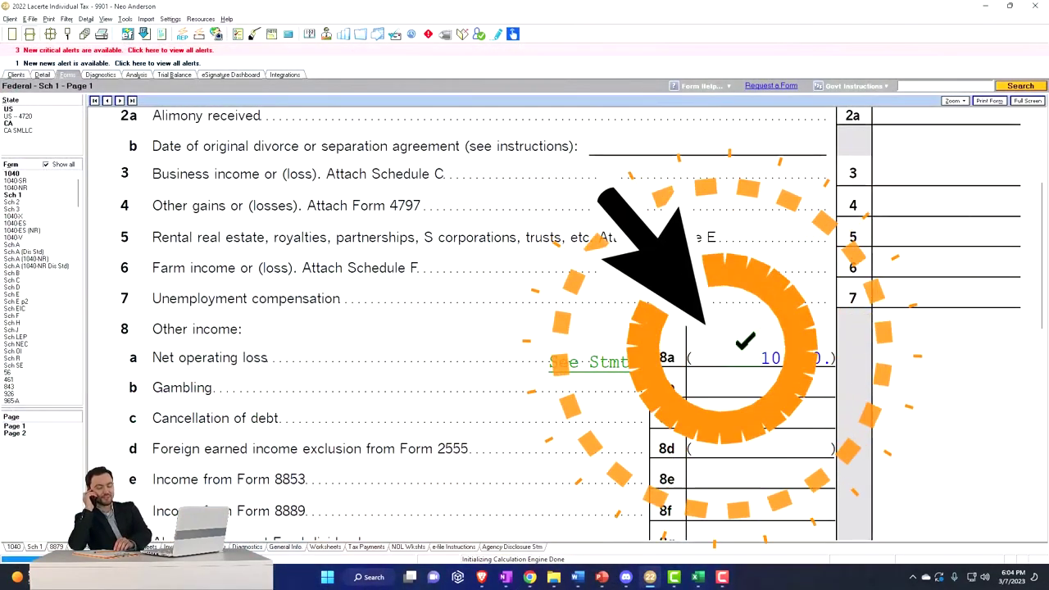
- Confirm Schedule 1 lines 9–10 total -10,000, then view Form 1040 line 8 and 90,000 total income
scroll(744, 341, down, 3)
scroll(741, 346, down, 4)
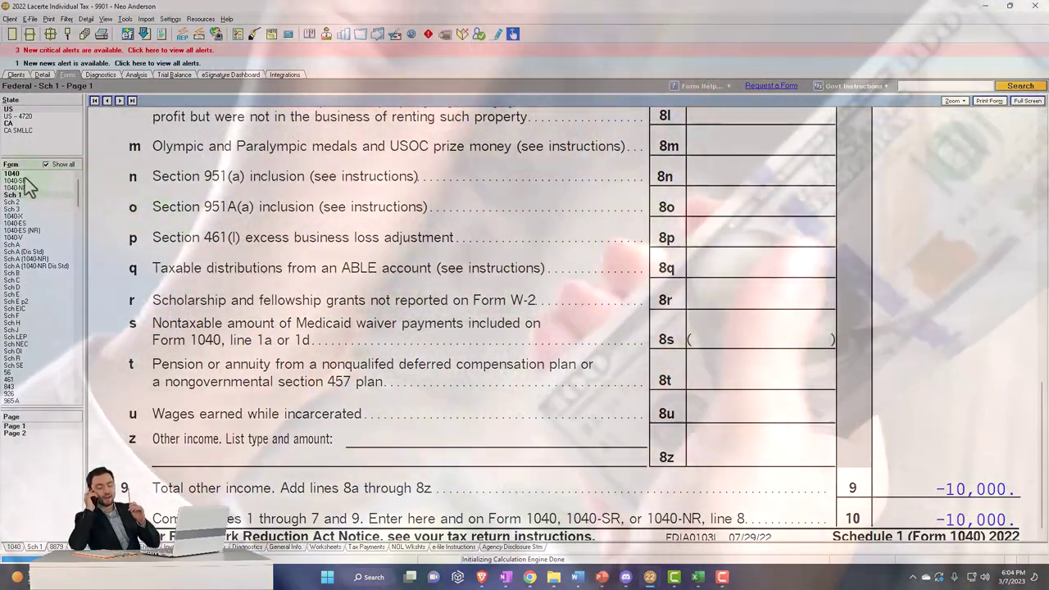
click(12, 173)
scroll(593, 323, down, 10)
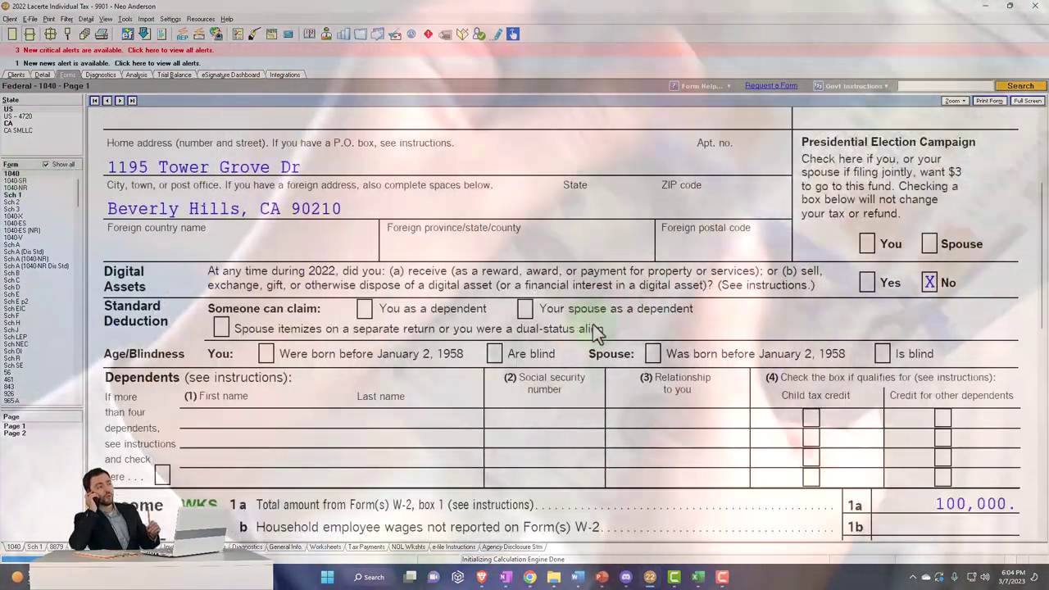